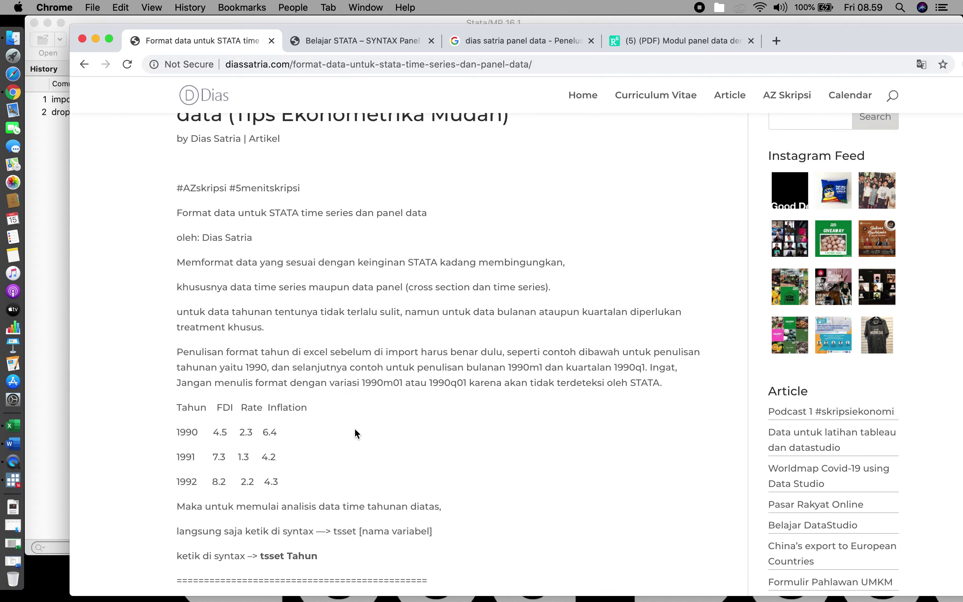
Step: Review the panel data syntax article and the ResearchGate page offering the STATA panel data module for download
scroll(181, 198, "down", 15)
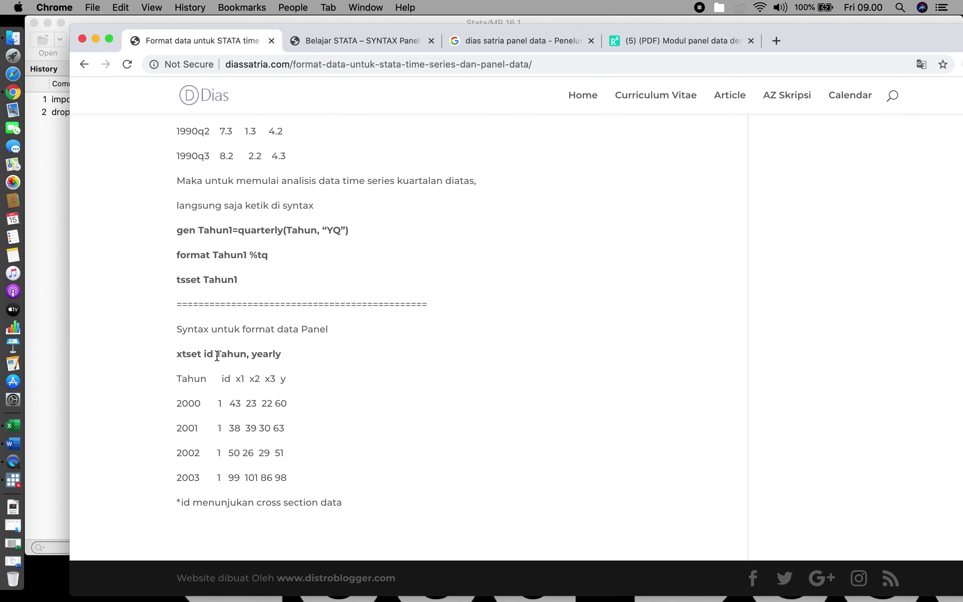
left_click(82, 66)
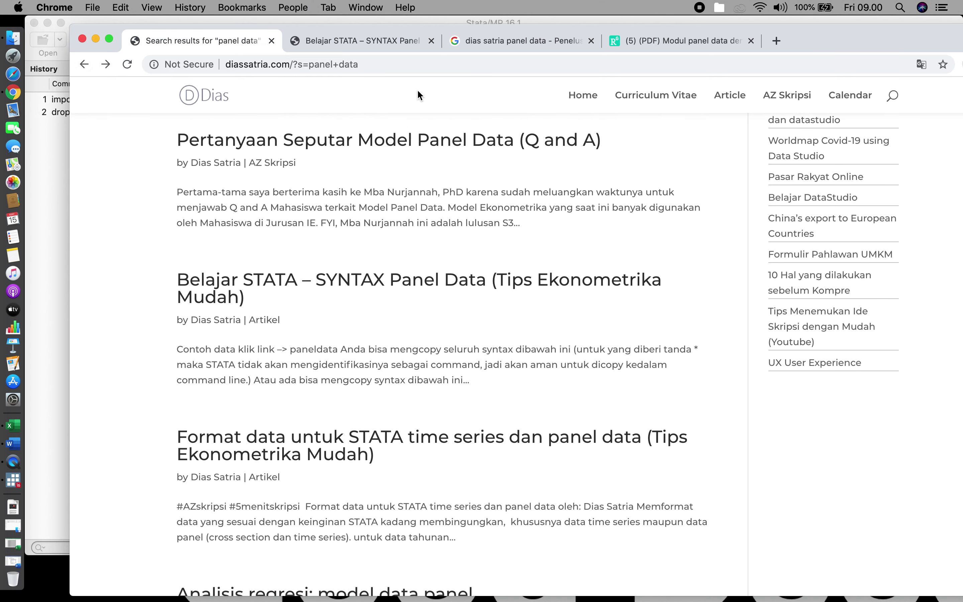
left_click(382, 40)
left_click(674, 41)
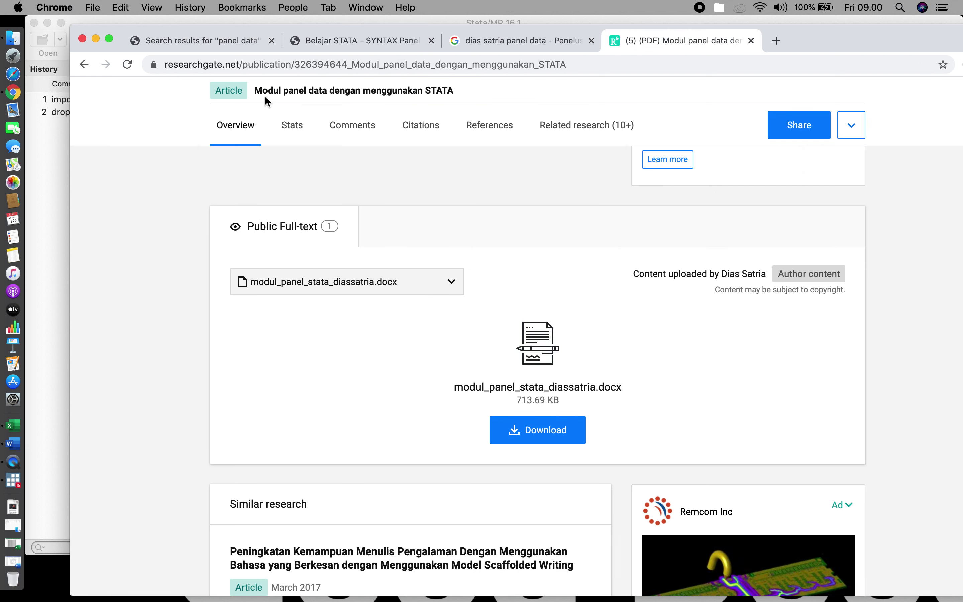
scroll(490, 203, "down", 2)
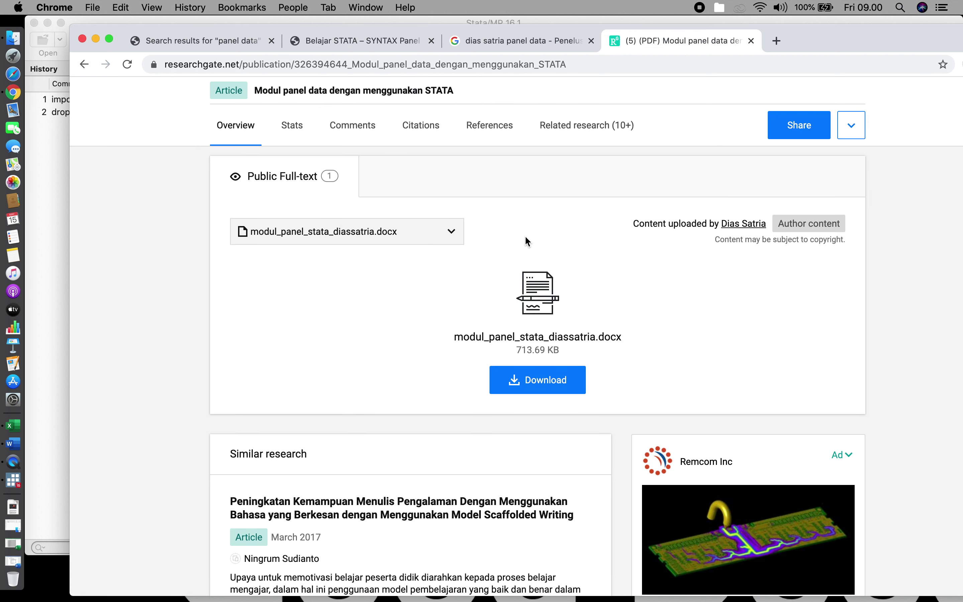
Step: Minimize the browser and bring up the STATA panel data module in Word, placed so the Stata window stays reachable
left_click(96, 39)
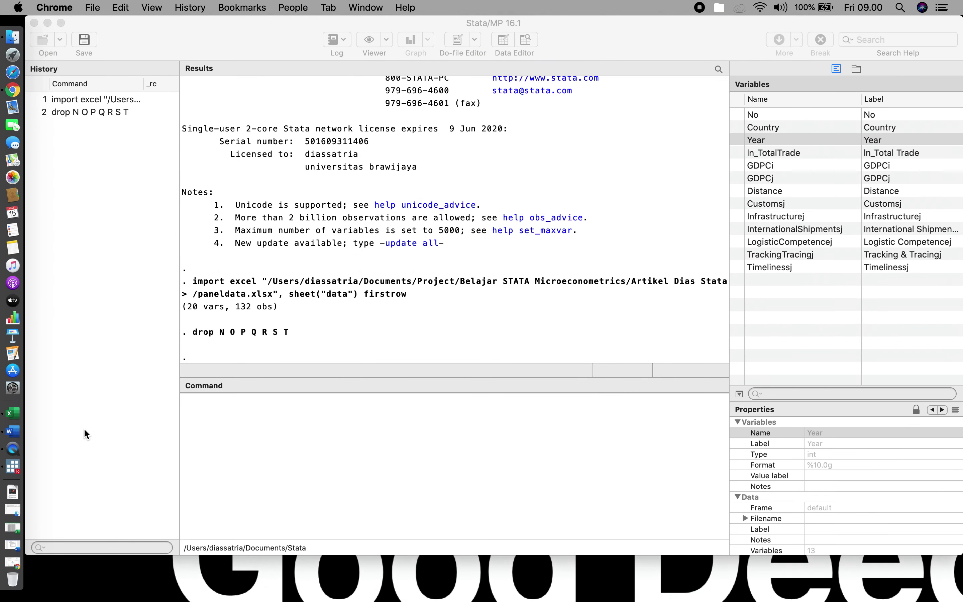
left_click_drag(164, 35, 167, 34)
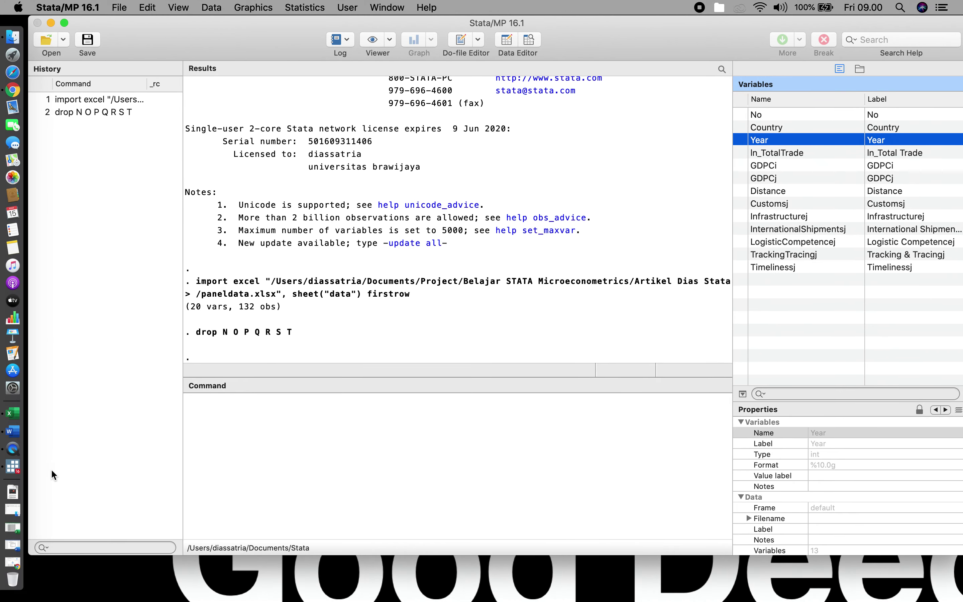
left_click(13, 546)
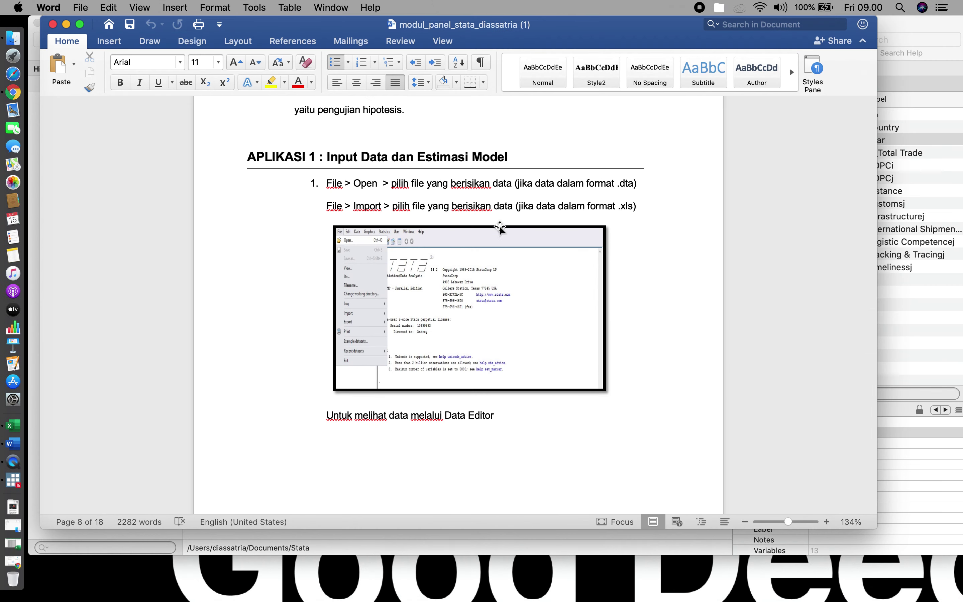
left_click_drag(310, 24, 408, 23)
Step: Copy the command "xtset id tahun, yearly" from the Word module and paste it as a Stata command
scroll(629, 369, "down", 10)
scroll(632, 368, "down", 5)
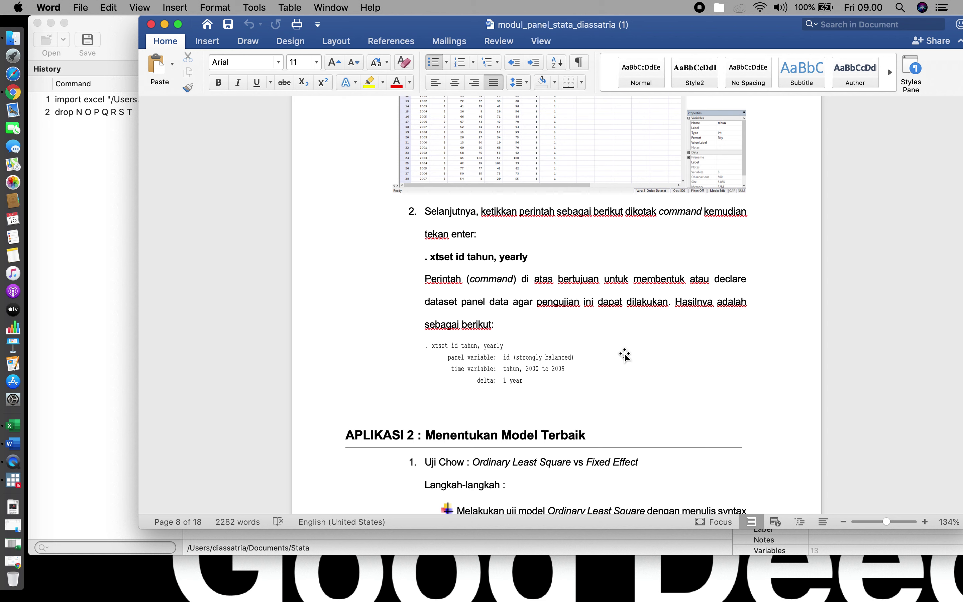
left_click_drag(528, 248, 437, 249)
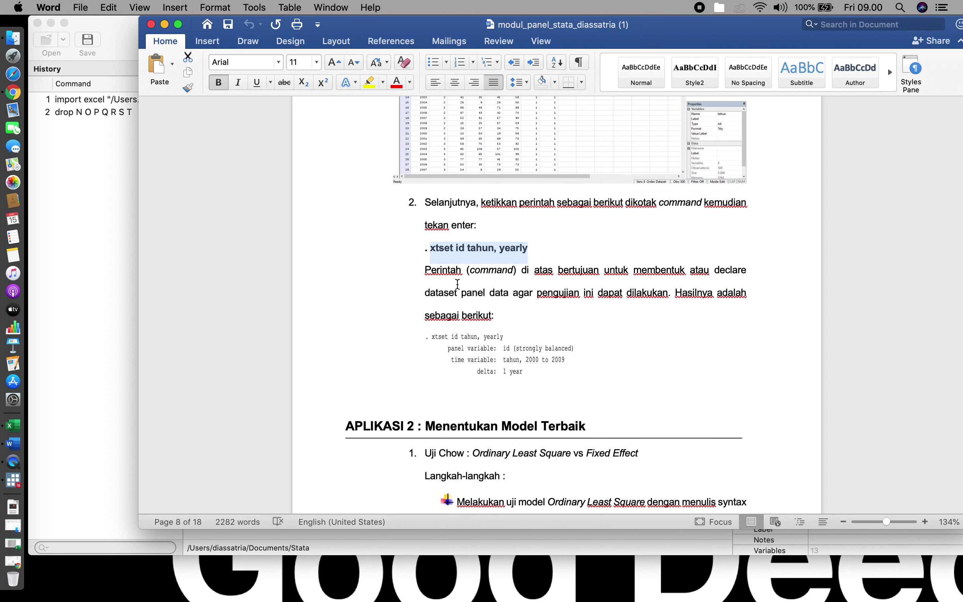
right_click(485, 255)
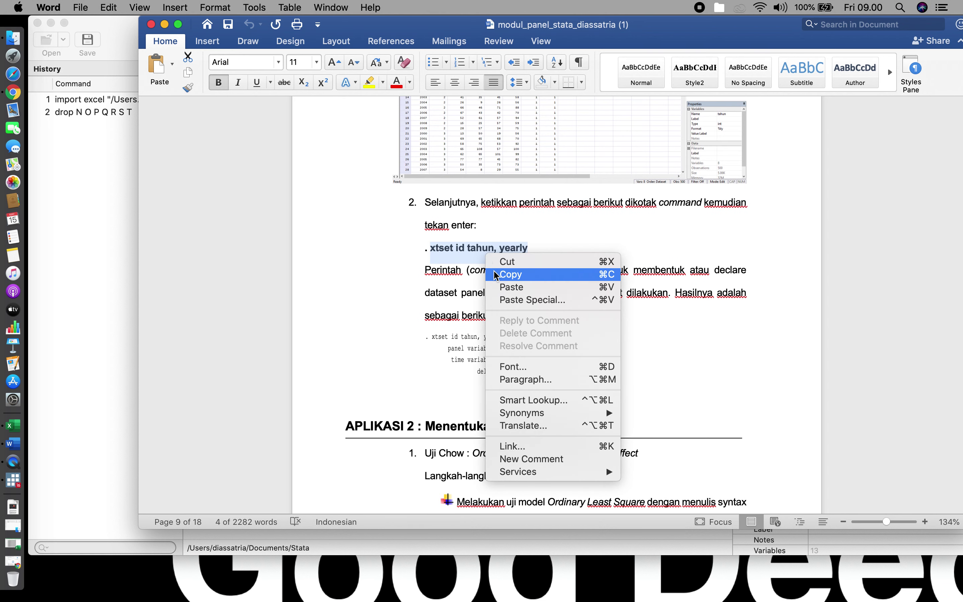
left_click(503, 273)
left_click(75, 221)
left_click(314, 437)
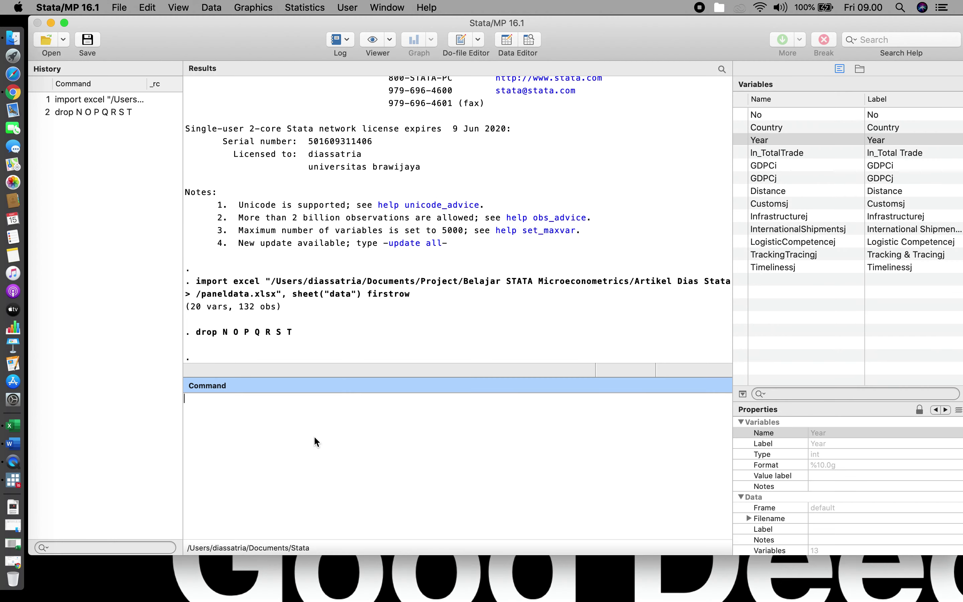
right_click(315, 435)
left_click(353, 469)
Step: Replace id tahun with the Country and Year variables and run "xtset Country Year, yearly"
left_click_drag(213, 399, 247, 399)
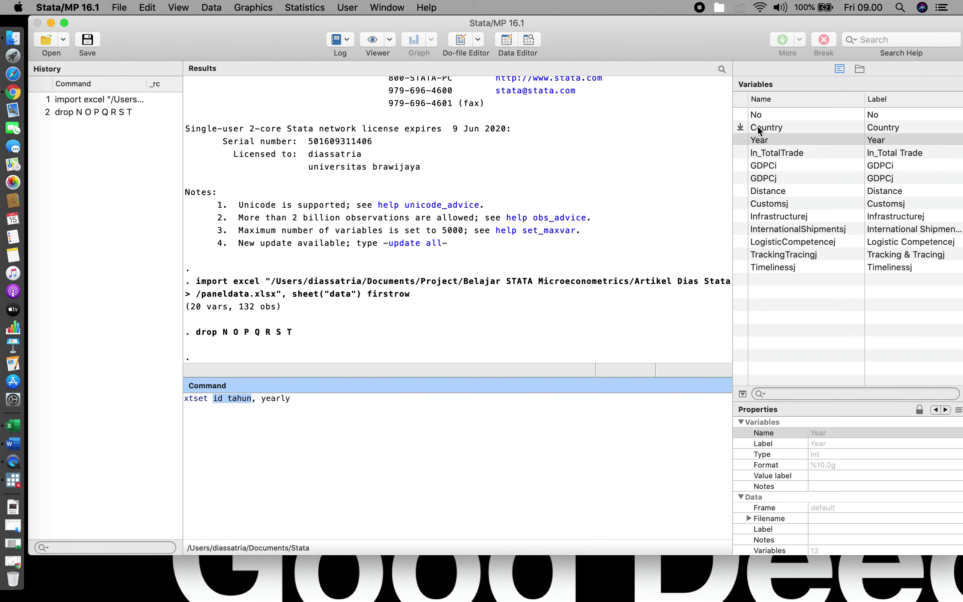
double_click(772, 132)
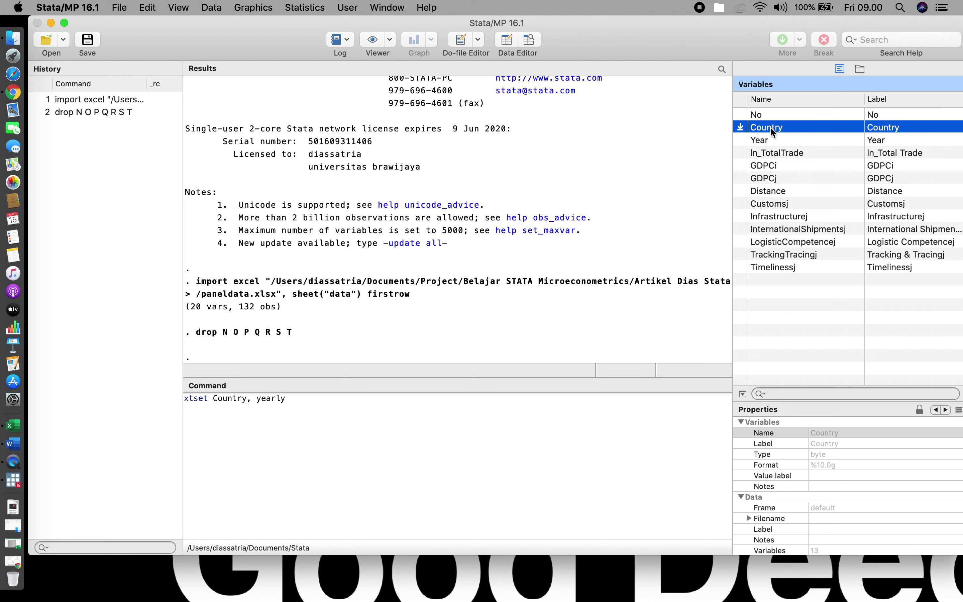
double_click(764, 141)
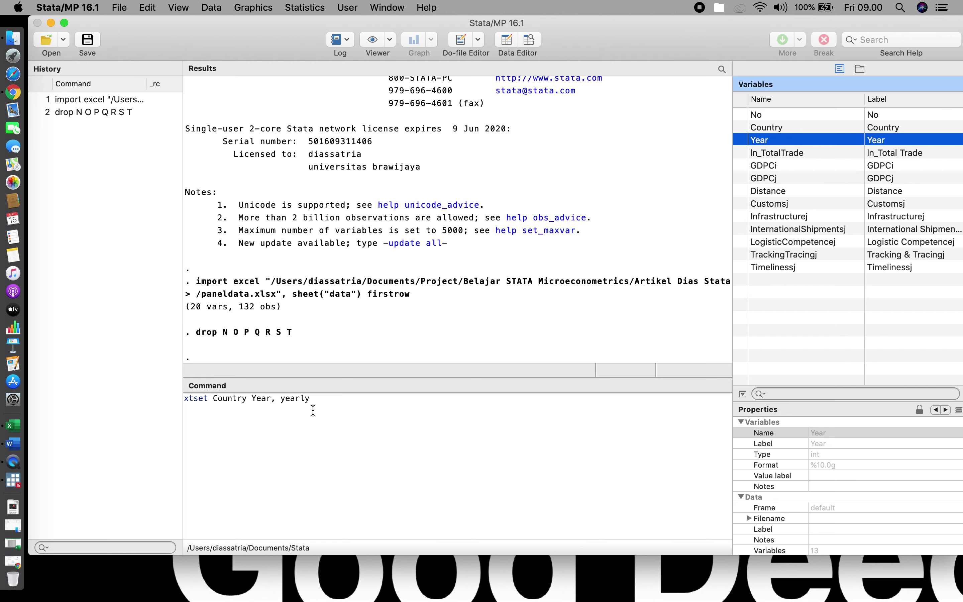
left_click(328, 399)
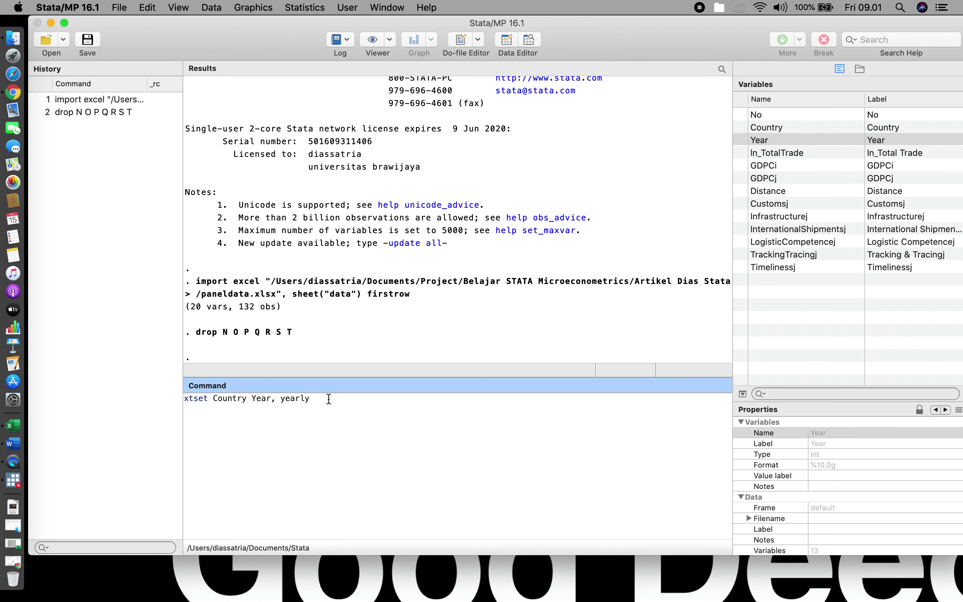
key("Return")
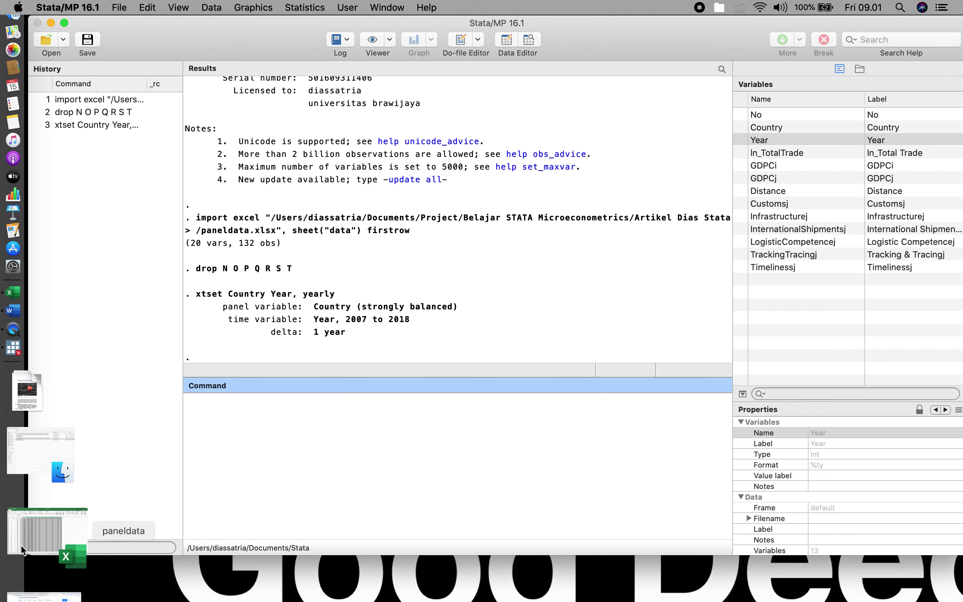
Step: Switch to the Word module and copy the Ordinary Least Square syntax "reg y x1 x2 x3" from its Chow test section
left_click_drag(189, 29, 201, 57)
left_click(465, 23)
scroll(613, 442, "down", 10)
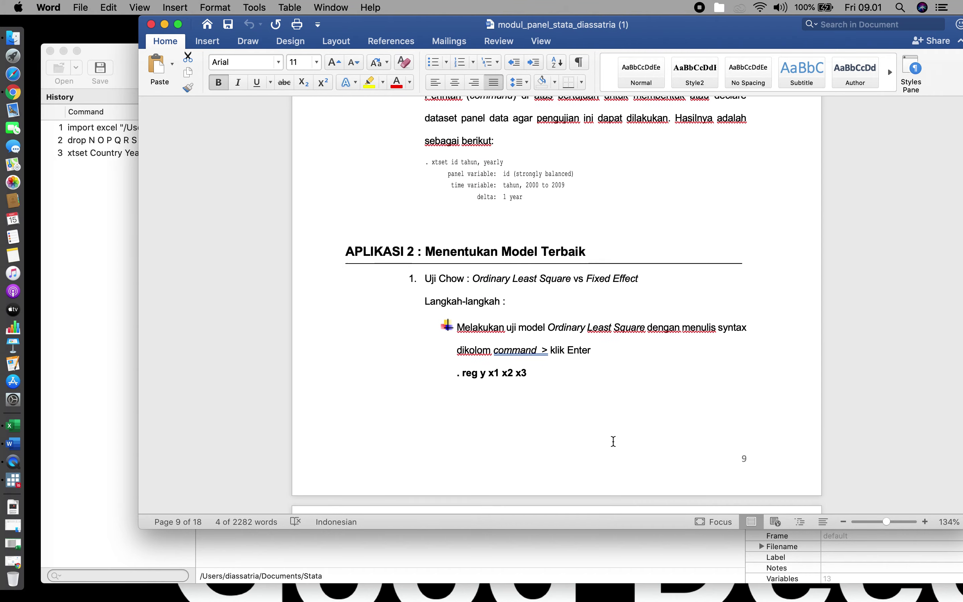
scroll(614, 443, "up", 2)
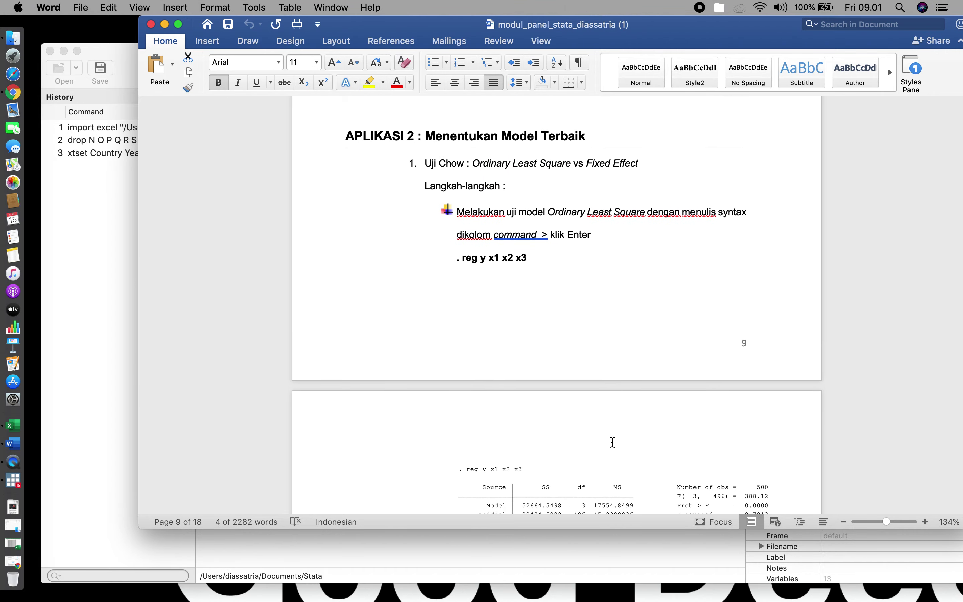
scroll(612, 443, "down", 10)
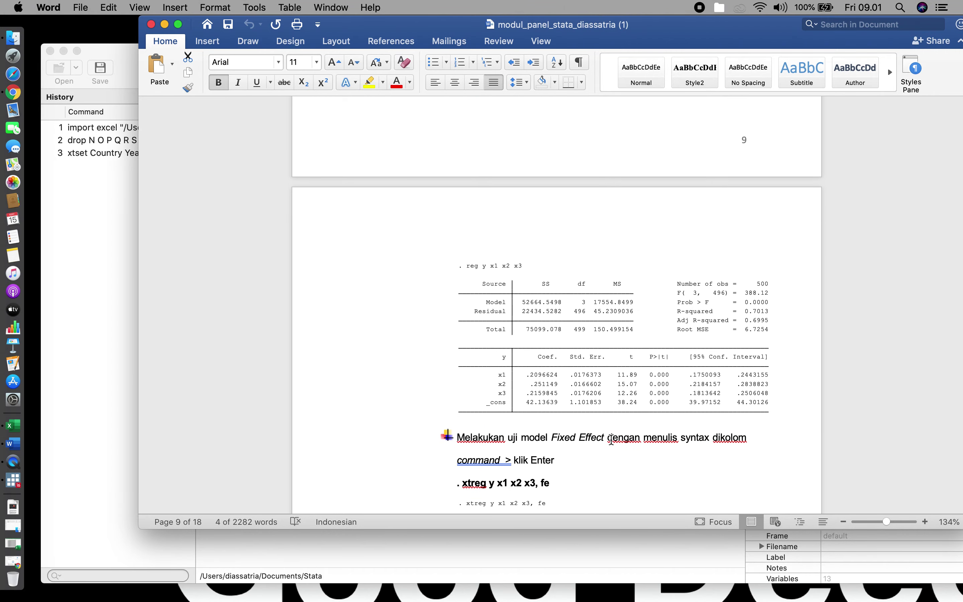
scroll(596, 462, "up", 9)
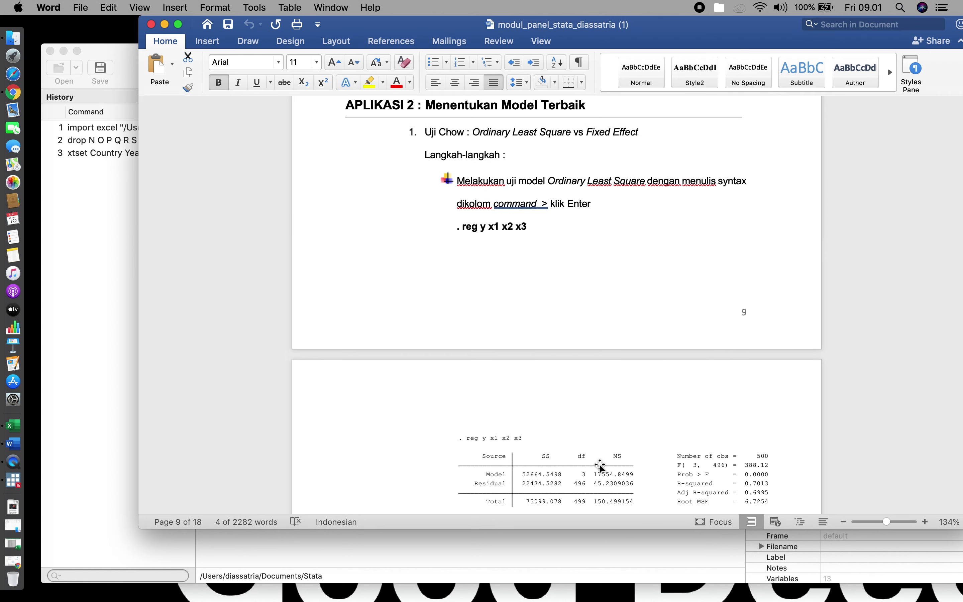
left_click_drag(527, 232, 470, 232)
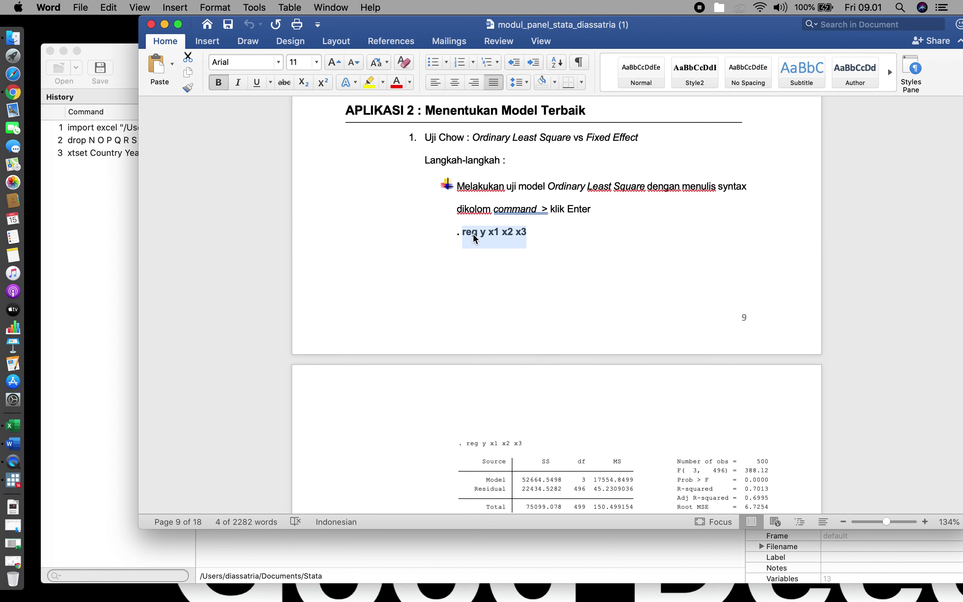
right_click(486, 241)
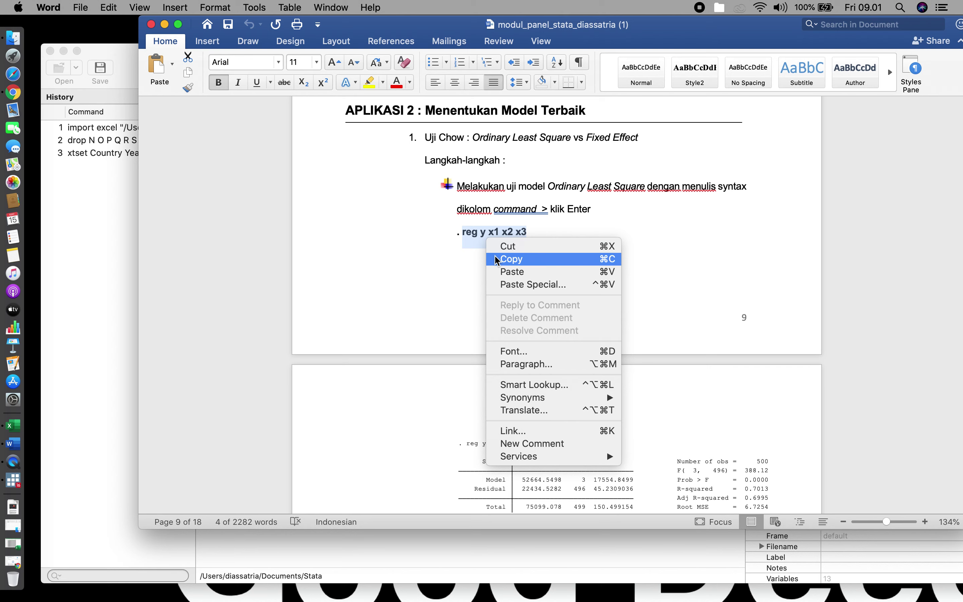
left_click(497, 260)
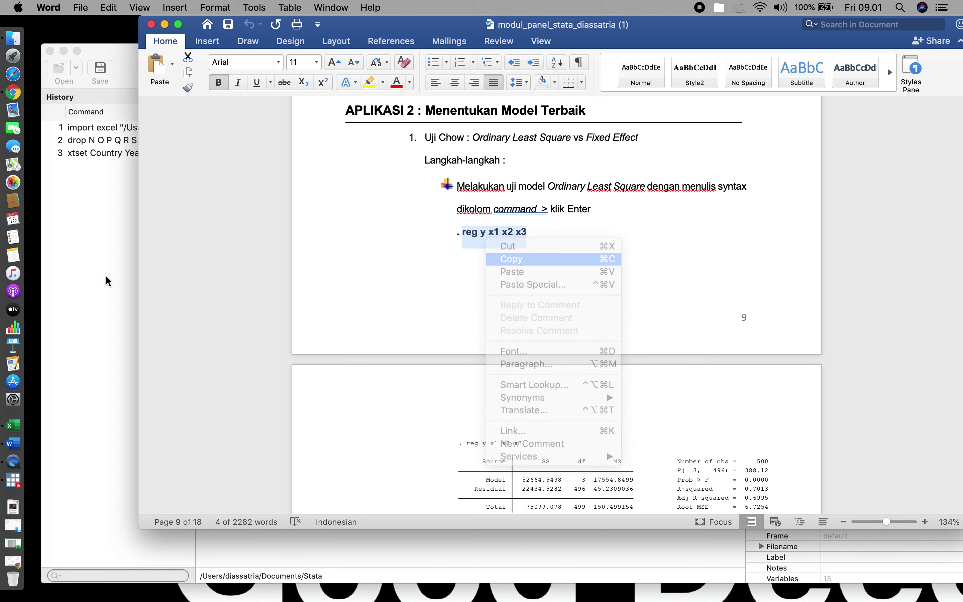
Step: Switch to Stata and paste the copied OLS syntax as a new command
left_click(63, 265)
left_click(258, 454)
right_click(273, 457)
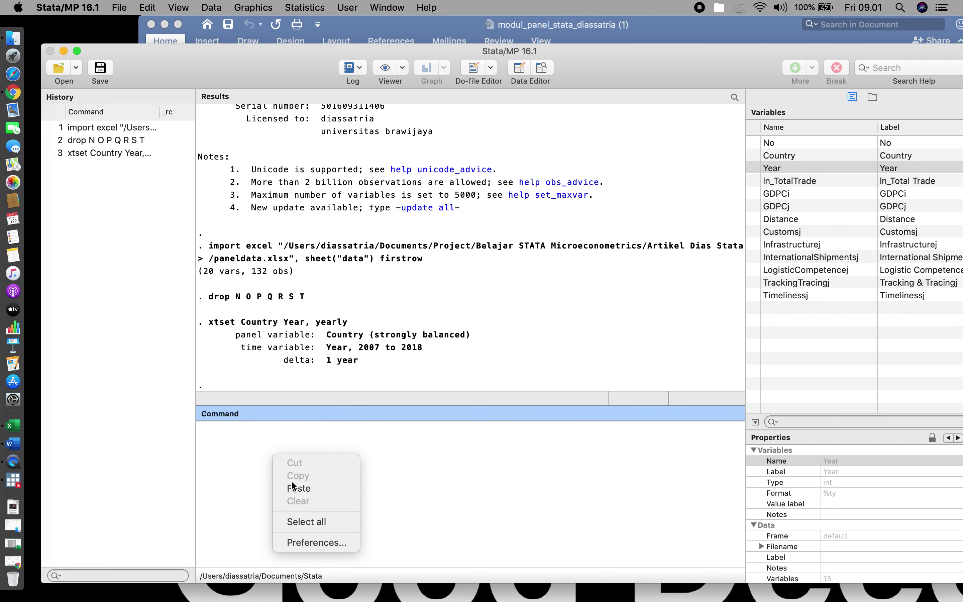
left_click(297, 489)
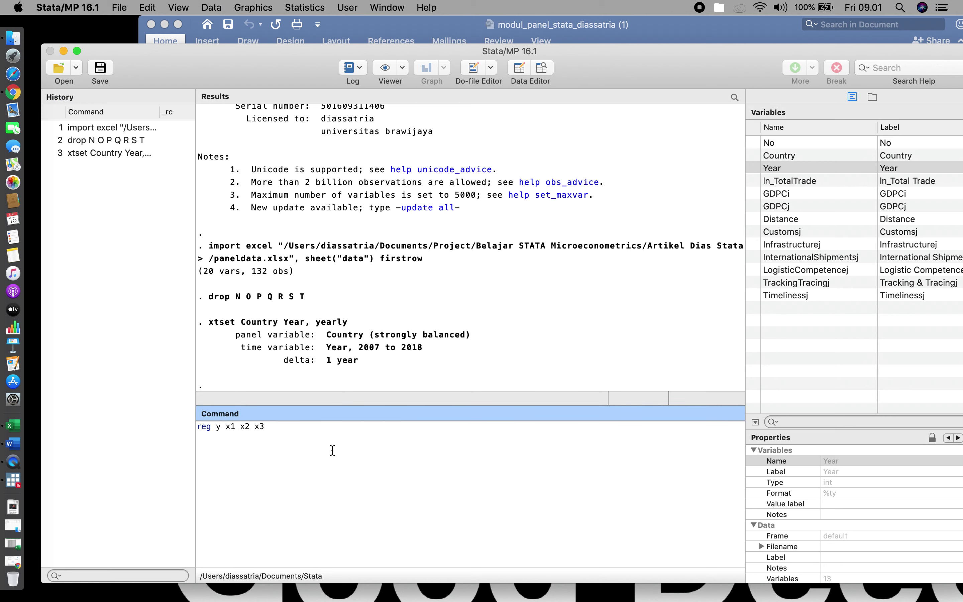
Step: Replace y x1 x2 x3 with ln_TotalTrade and the nine variables from GDPCi through Timelinessj, and run the regression
left_click(216, 429, "shift")
key("BackSpace")
left_click(813, 180)
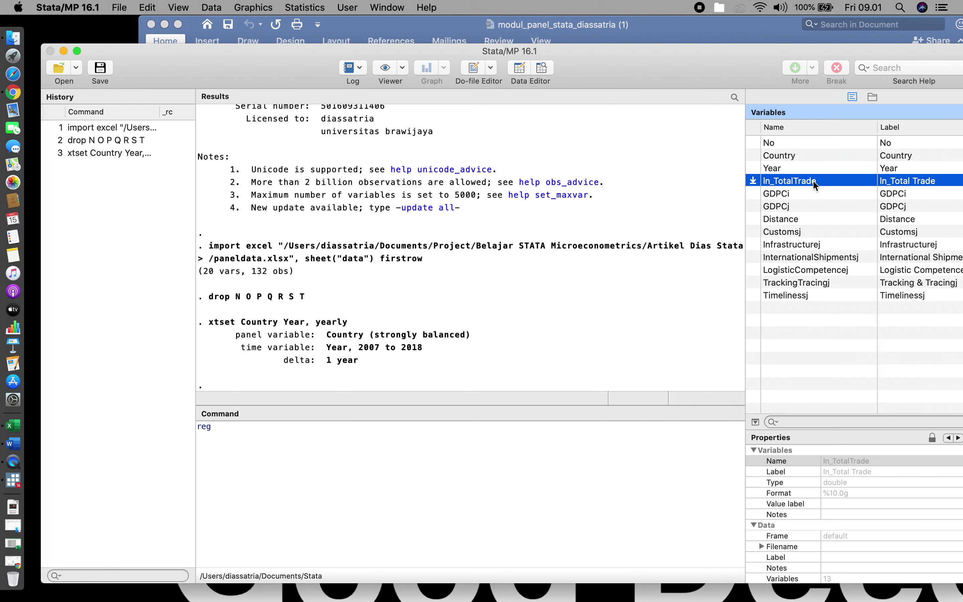
left_click(807, 295, "shift")
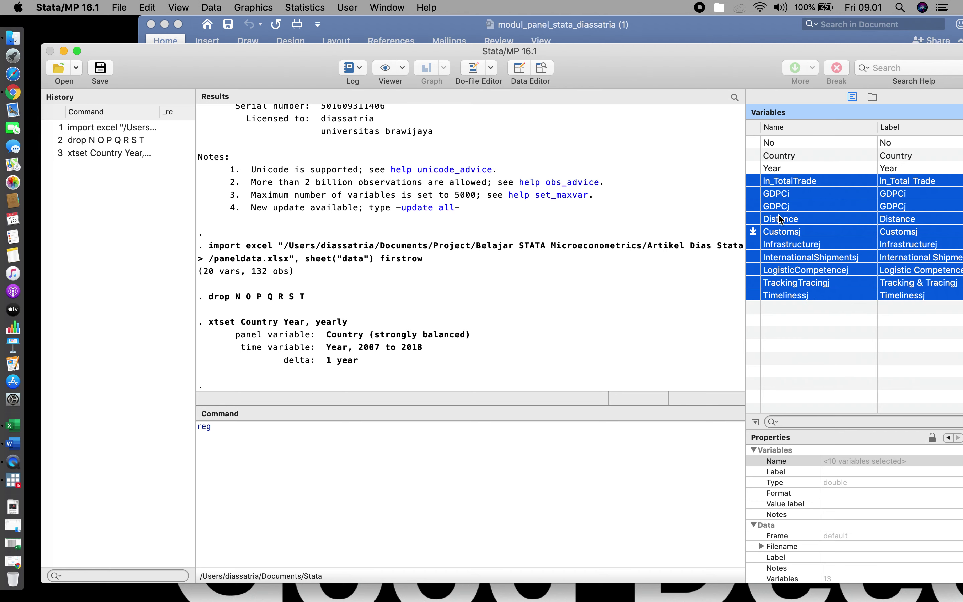
double_click(794, 204)
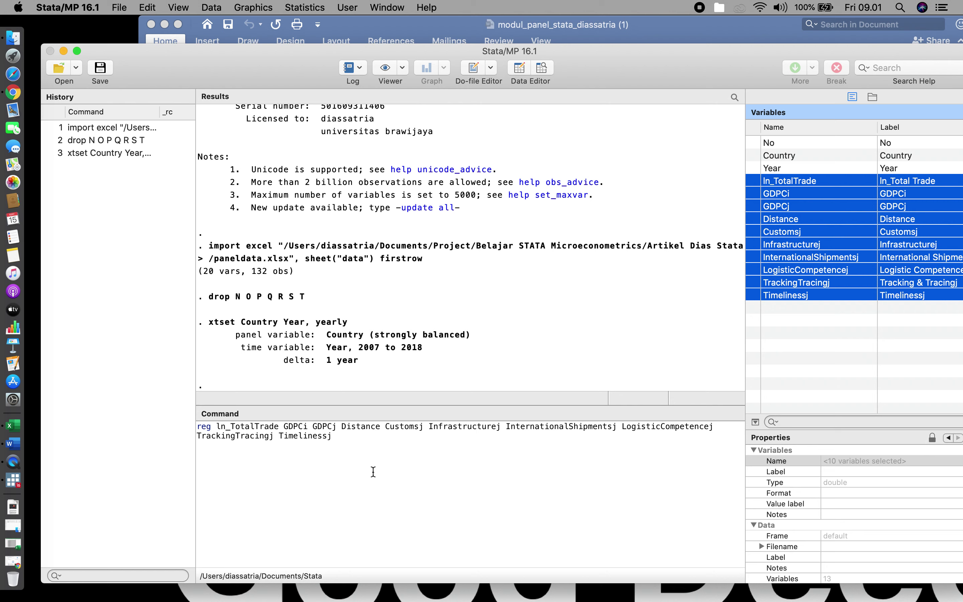
left_click(373, 445)
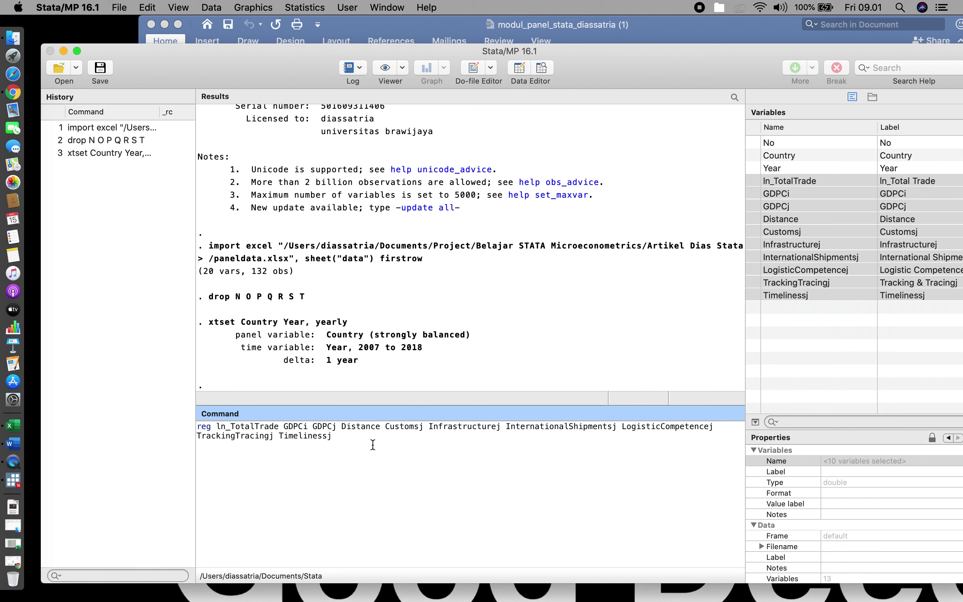
key("Return")
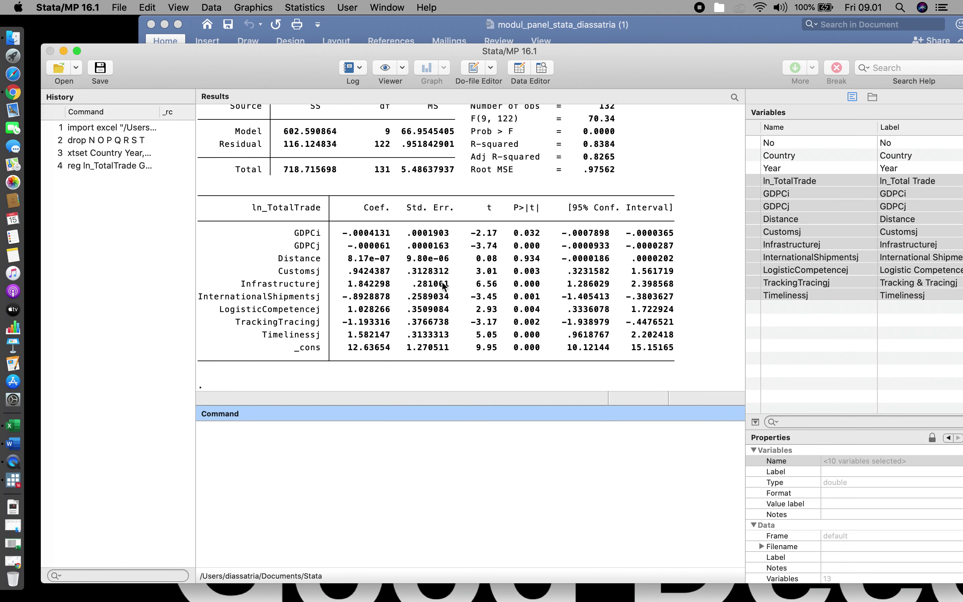
Step: Examine the OLS regression output, including the model statistics, coefficients and p-values
scroll(442, 285, "up", 5)
scroll(442, 285, "down", 3)
scroll(442, 284, "up", 2)
scroll(518, 267, "down", 2)
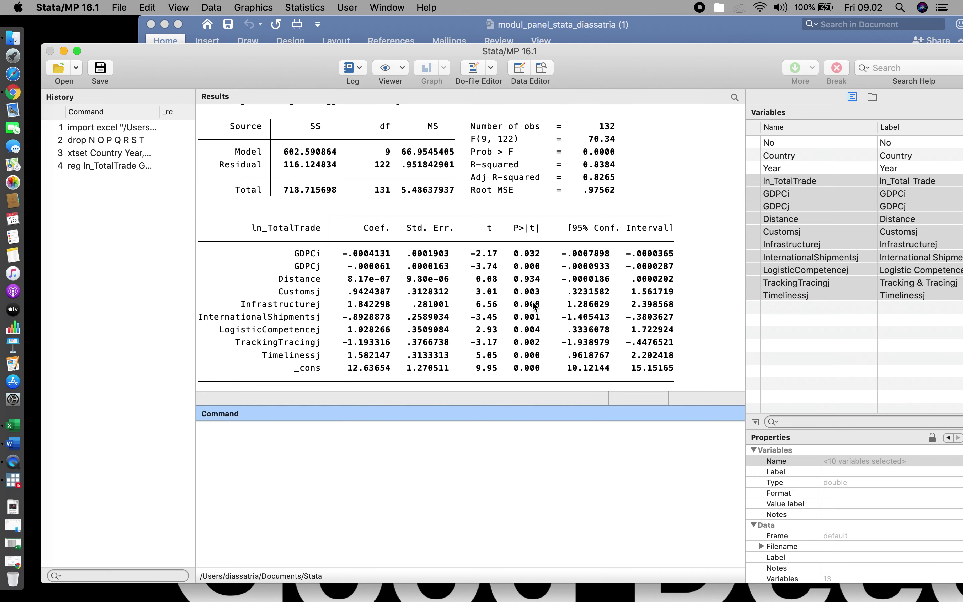
scroll(532, 311, "down", 2)
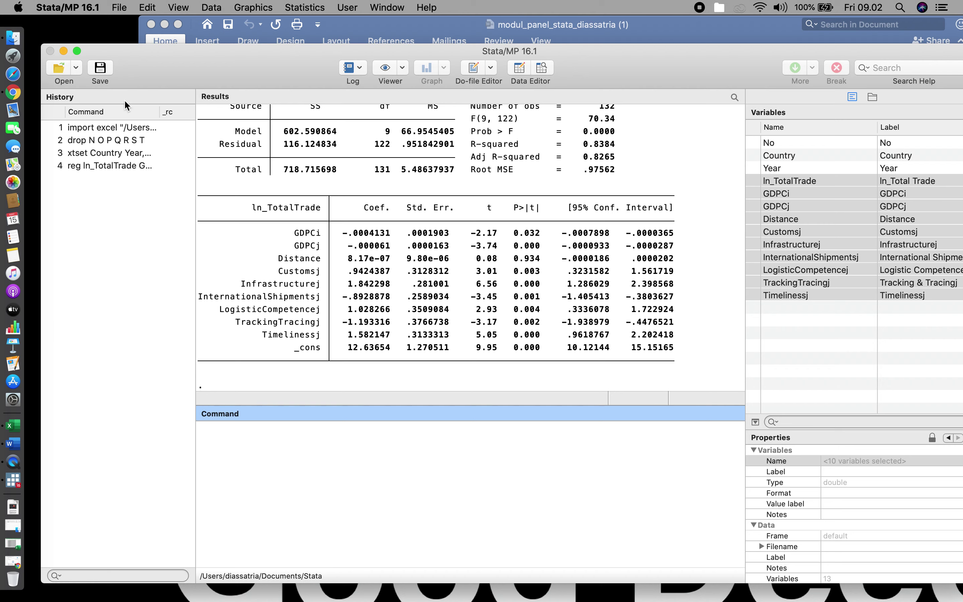
Step: Switch to the Word module and highlight the Fixed Effect syntax "xtreg y x1 x2 x3, fe" below the OLS output
left_click(375, 40)
scroll(559, 382, "down", 10)
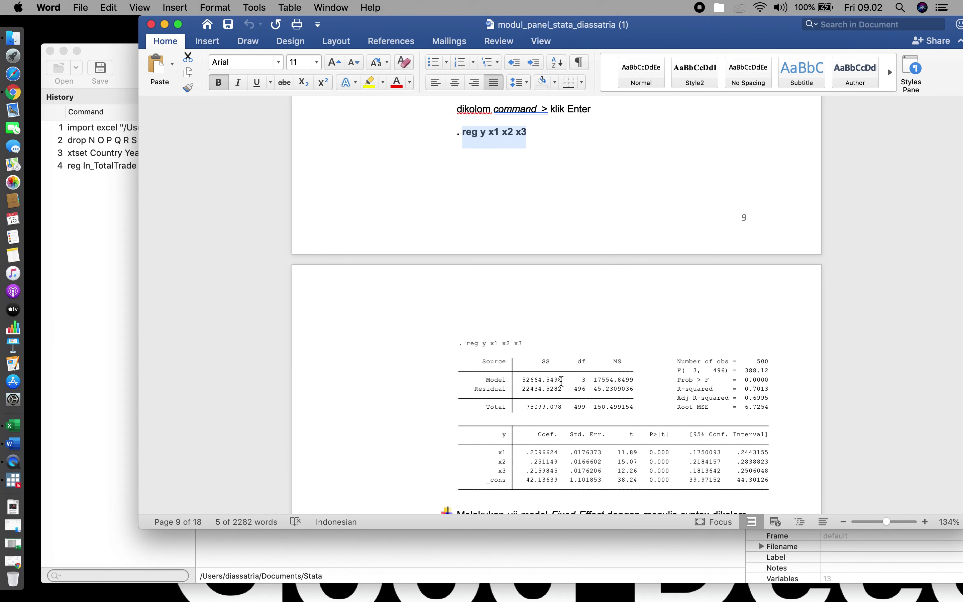
scroll(560, 383, "down", 3)
left_click_drag(553, 243, 463, 244)
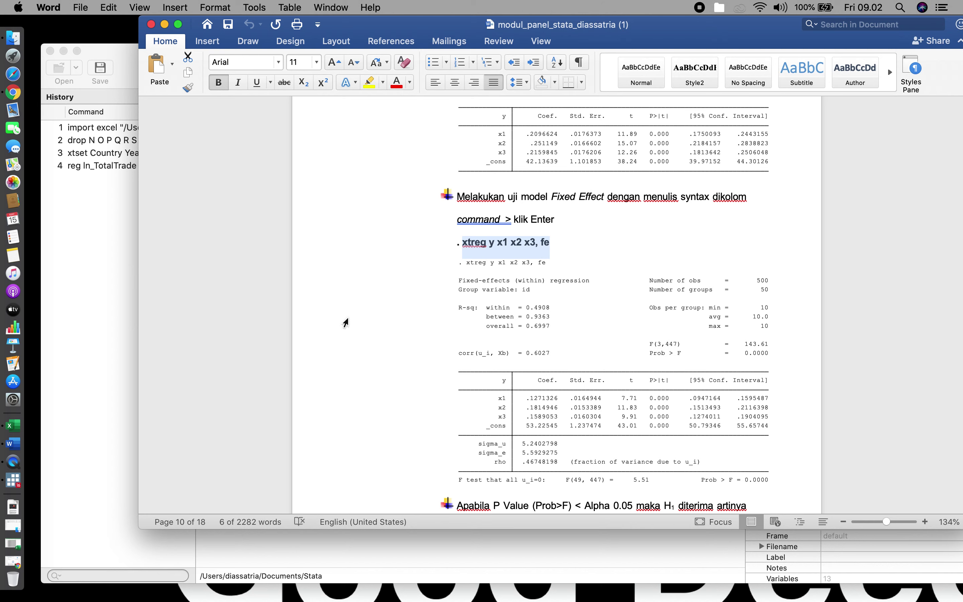
Step: Switch to Stata, recall the reg ln_TotalTrade command, turn it into xtreg with the fe option, and run the Fixed Effect regression
left_click(113, 218)
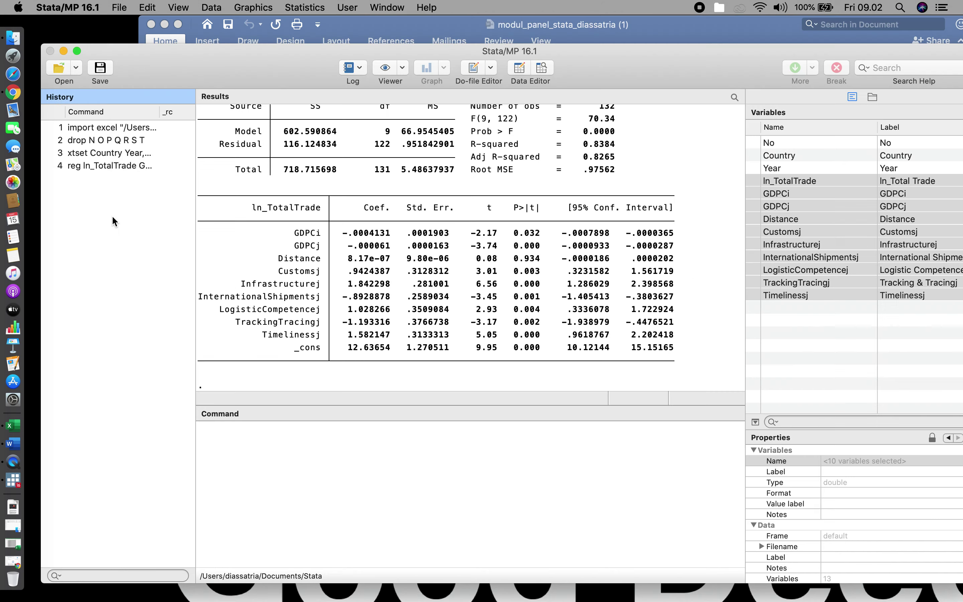
left_click(113, 165)
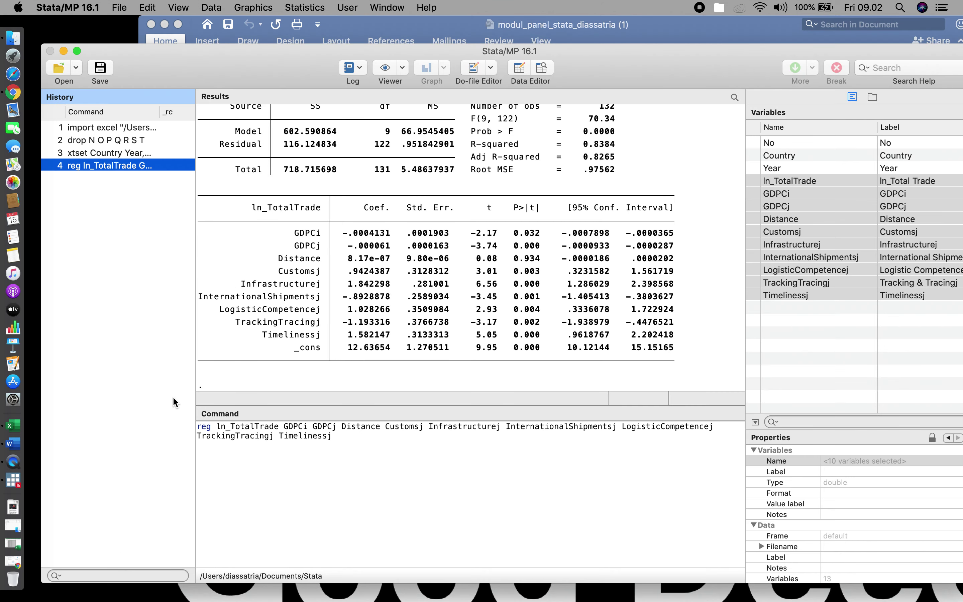
left_click(198, 427)
type("xt")
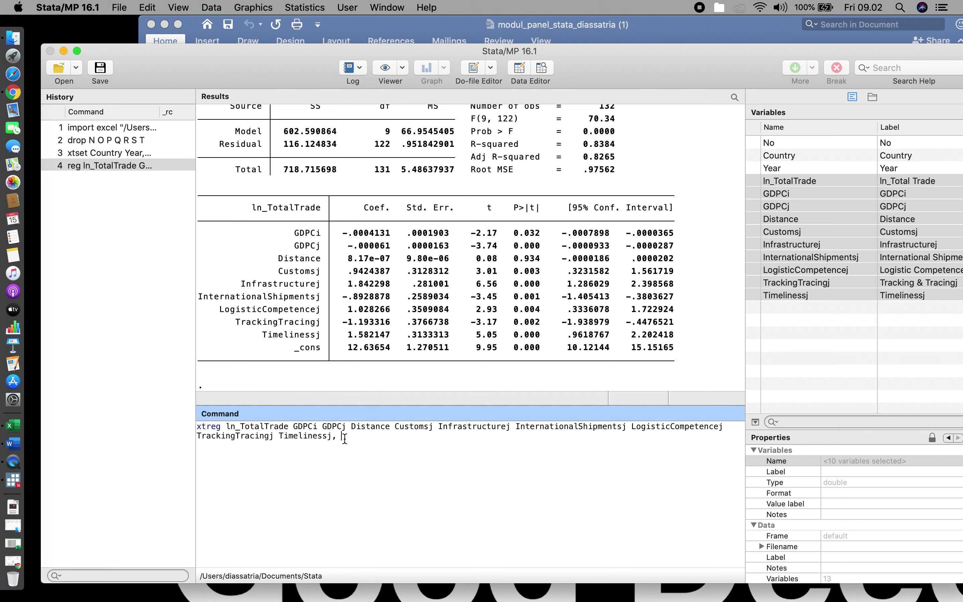
left_click(556, 25)
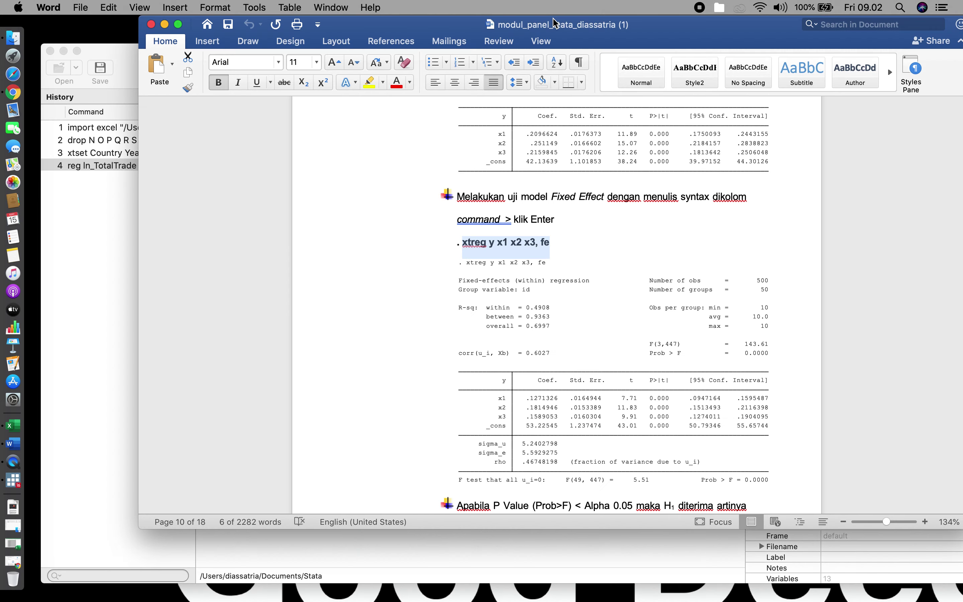
left_click(93, 234)
left_click(389, 441)
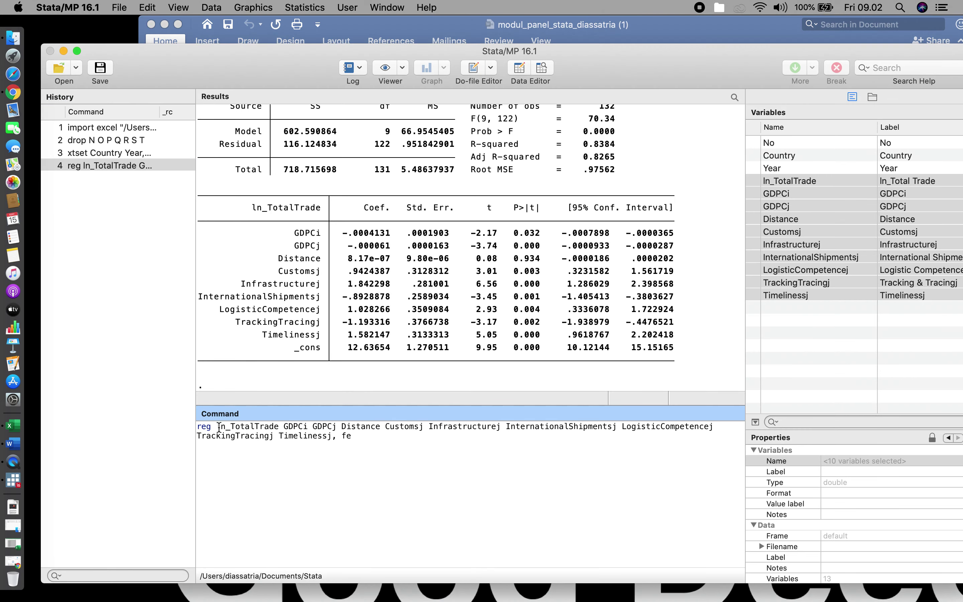
type("xt")
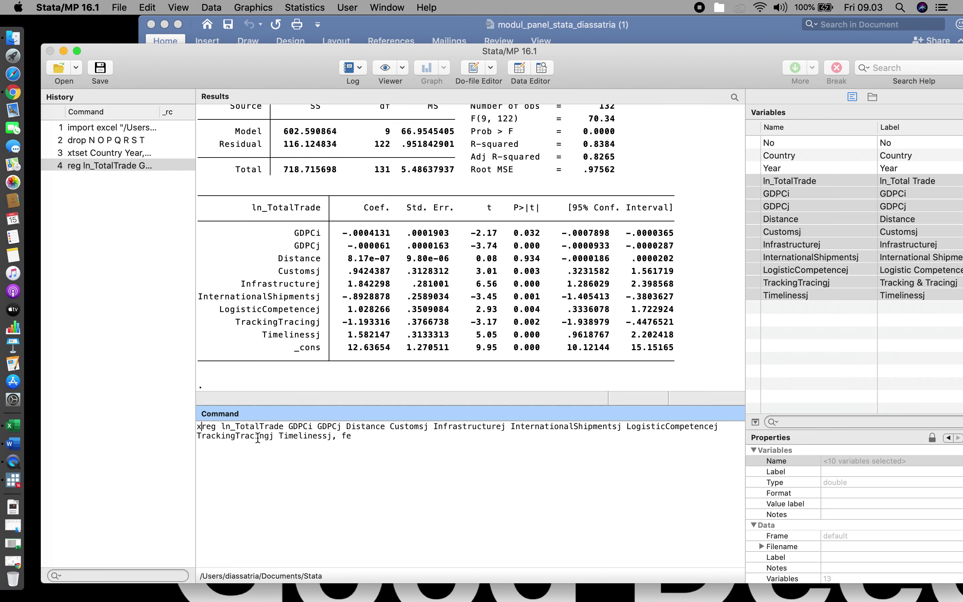
key("Return")
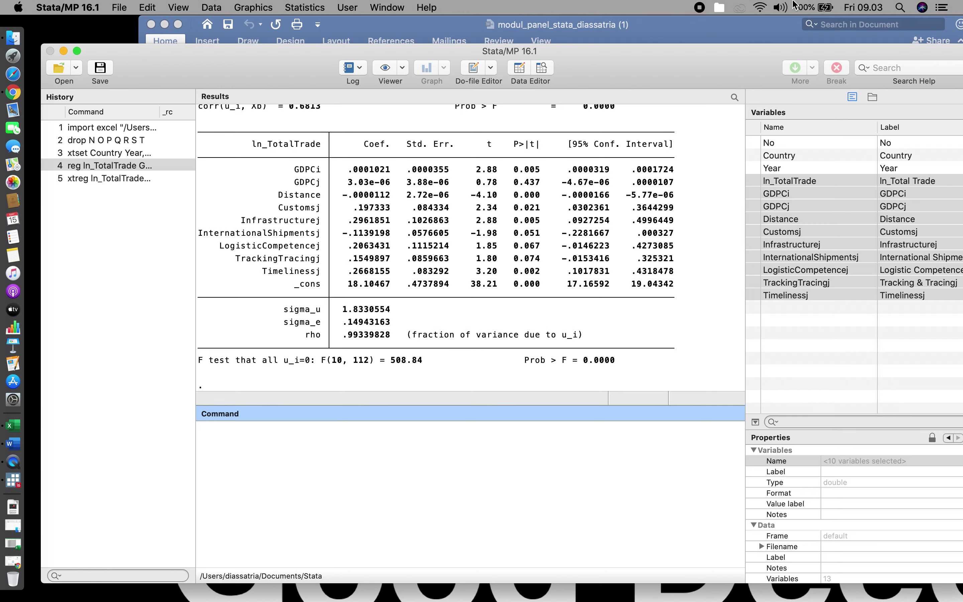
Step: Switch to the Word module and highlight the Random Effect syntax "xtreg y x1 x2 x3, re" in the Hausman test section
left_click(655, 42)
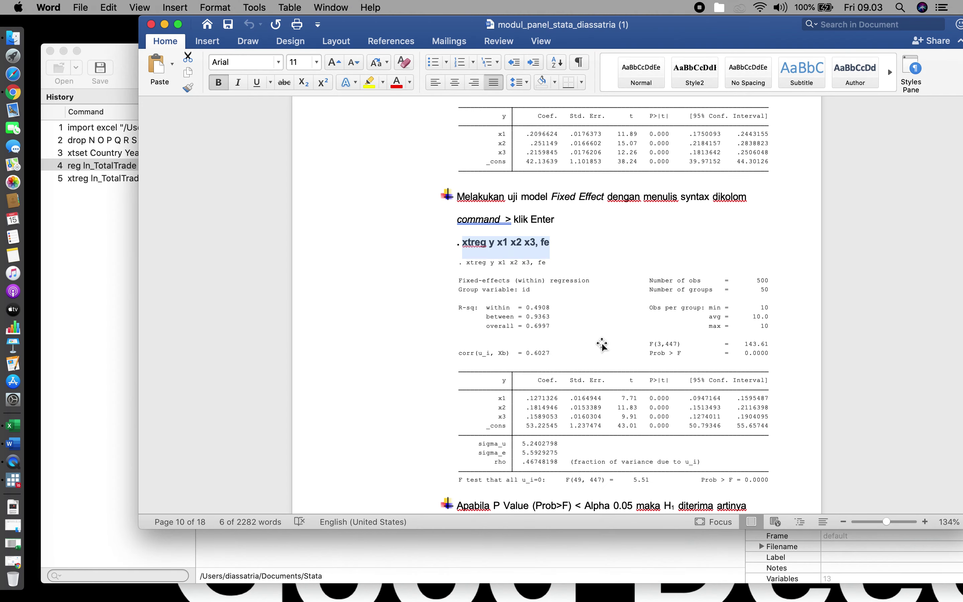
scroll(602, 345, "down", 10)
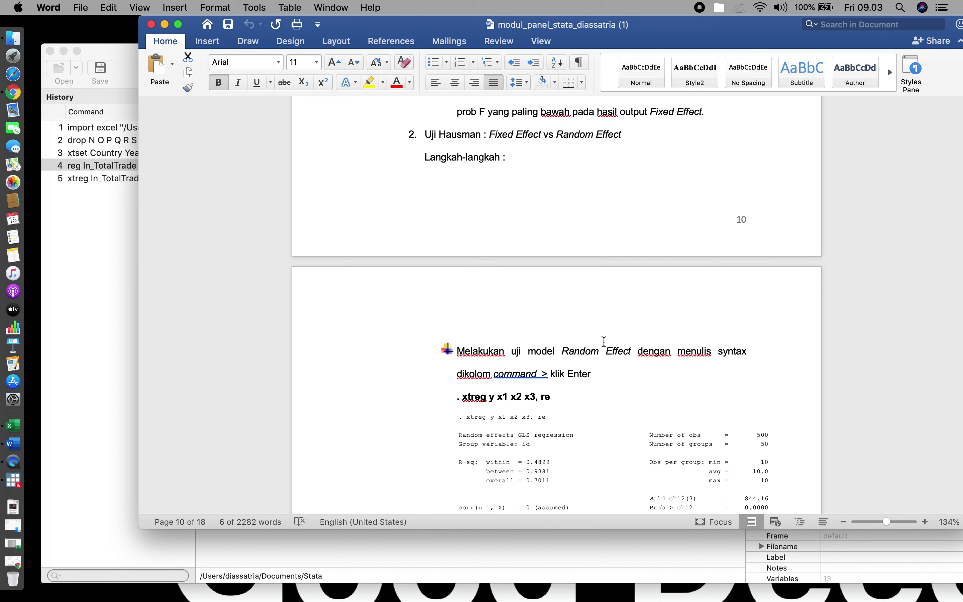
scroll(604, 342, "down", 3)
left_click_drag(550, 339, 470, 335)
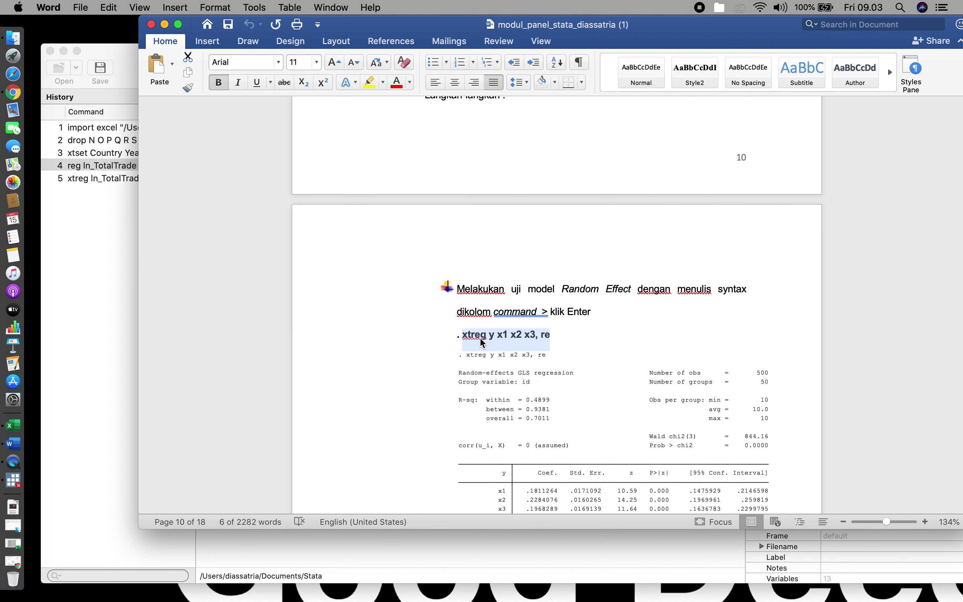
right_click(487, 332)
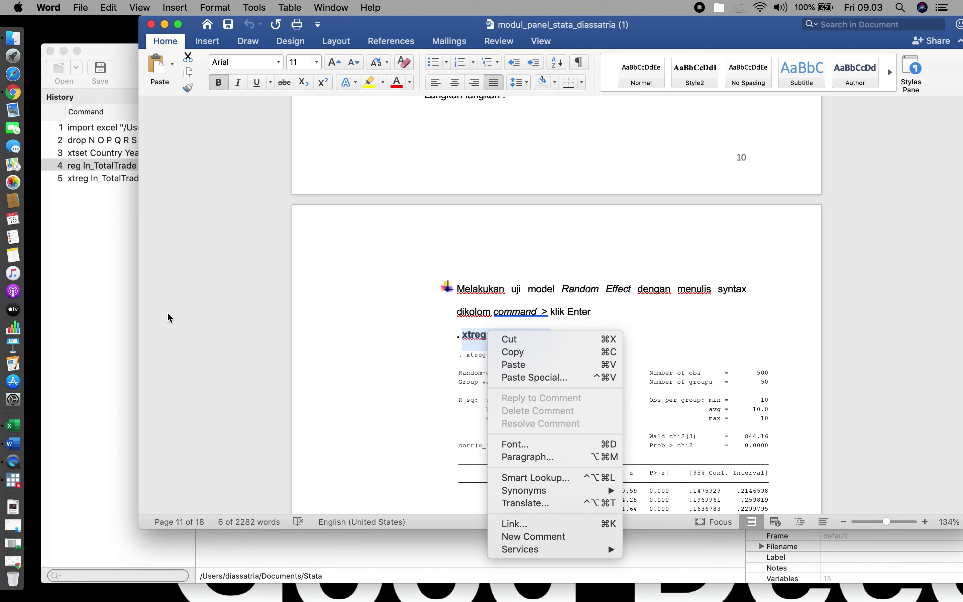
Step: Switch to Stata, recall the xtreg command, replace its fe option with re, and run the Random Effect regression
left_click(87, 274)
left_click(107, 179)
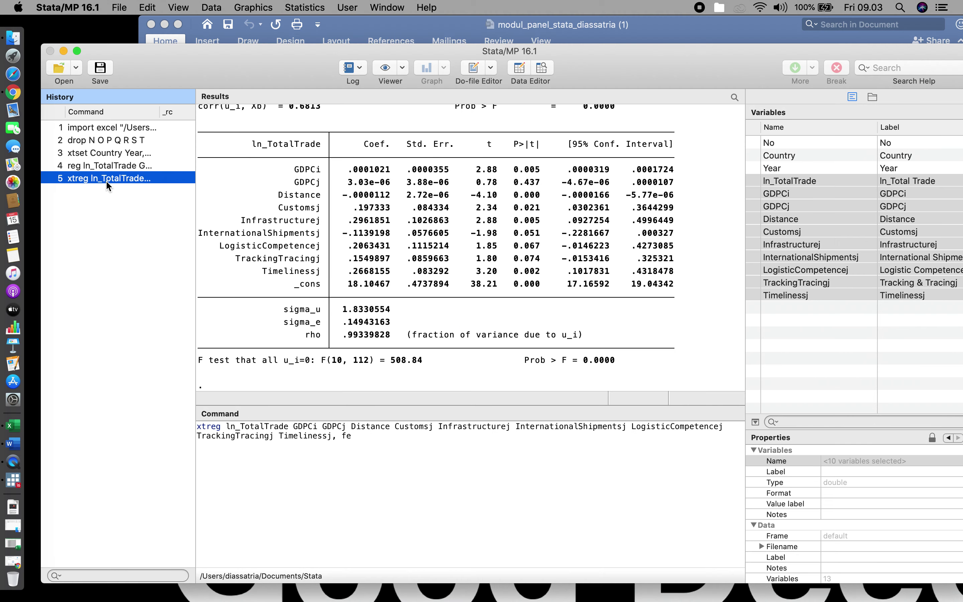
double_click(346, 435)
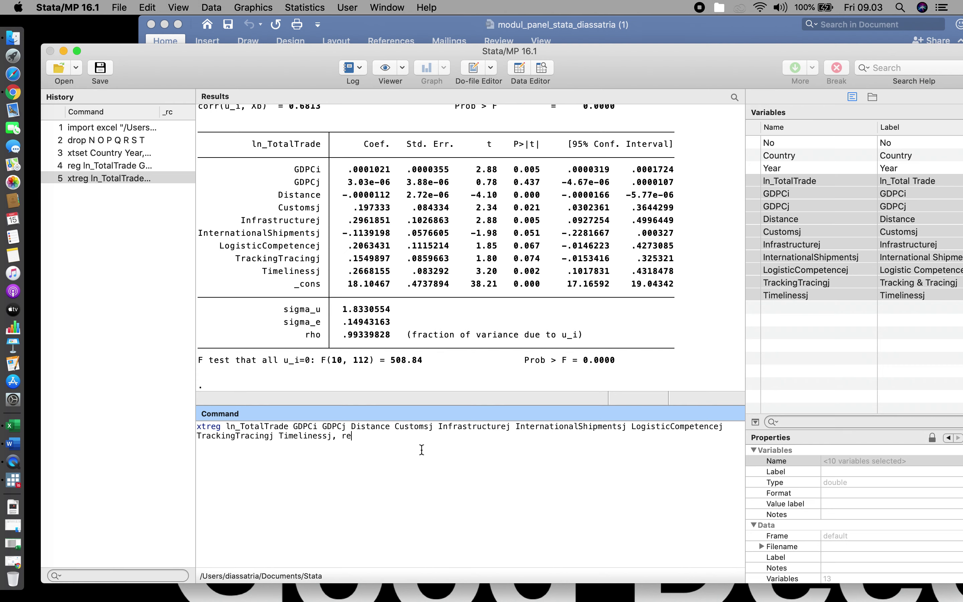
type("re")
key("Return")
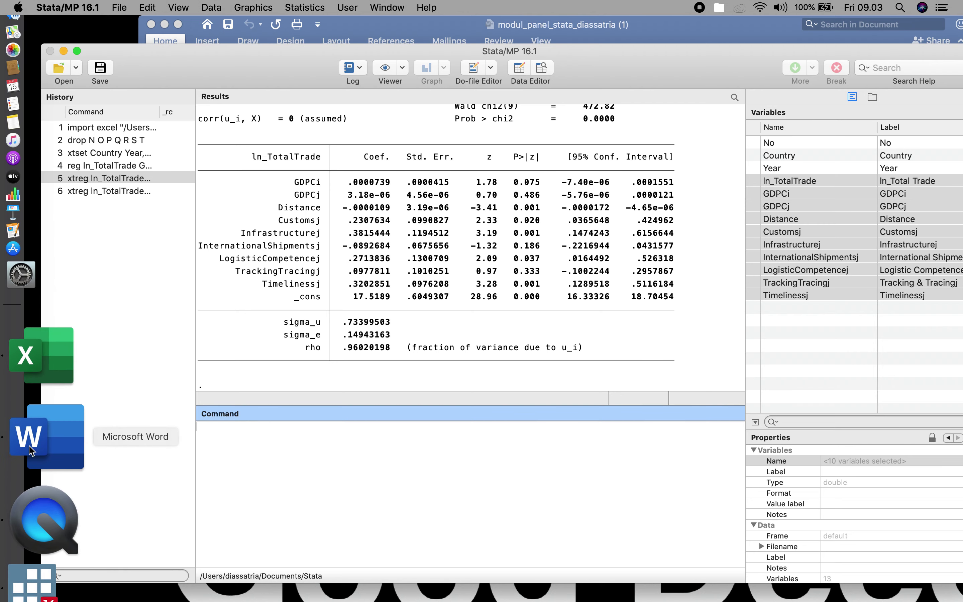
Step: Switch to the Word module and look up the Hausman test command sequence, starting with the fe regression line
left_click(16, 444)
scroll(419, 376, "down", 10)
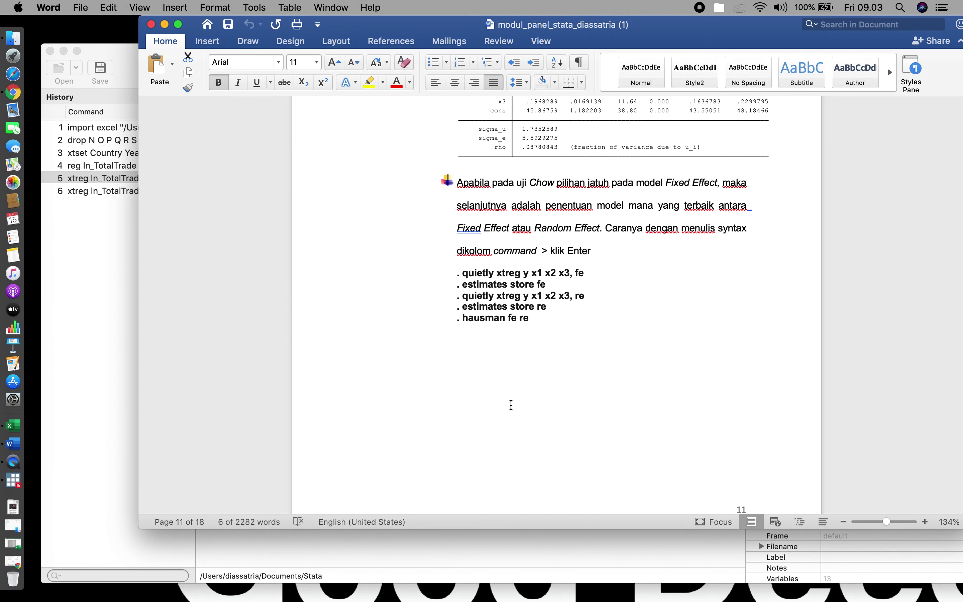
scroll(531, 355, "down", 1)
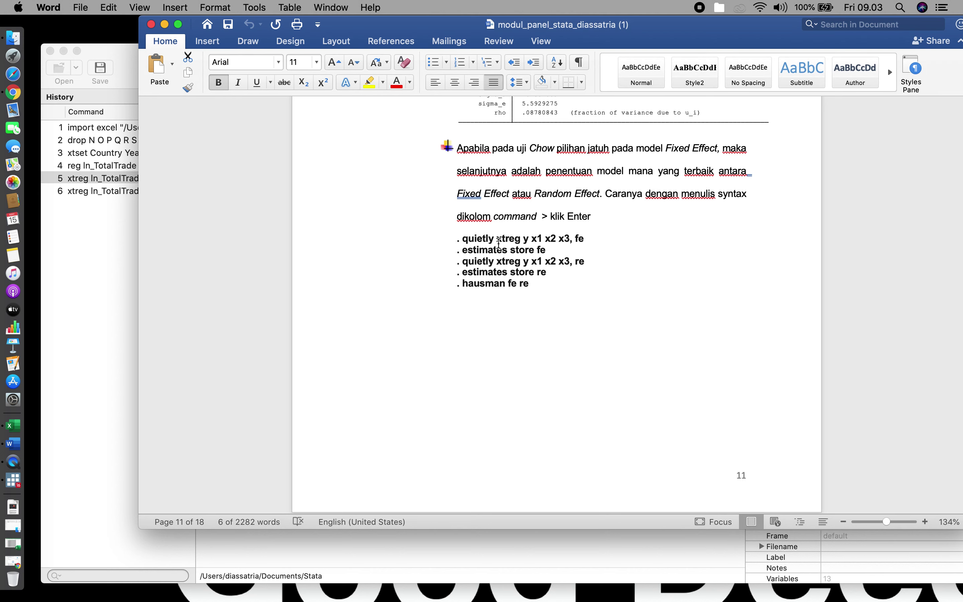
left_click_drag(591, 239, 558, 239)
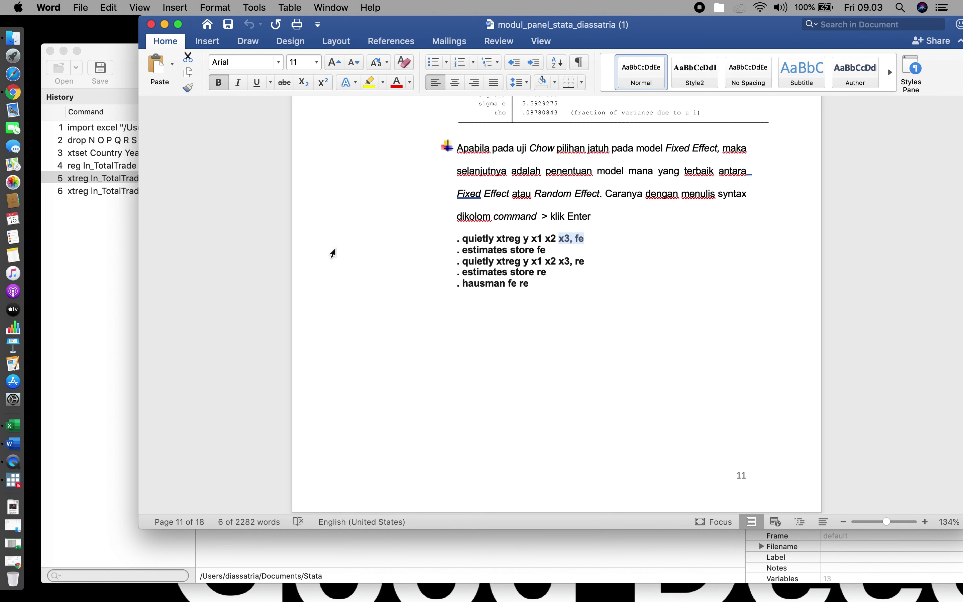
Step: Switch to Stata and rerun the xtreg ln_TotalTrade command with the fe option from the command history
left_click(65, 229)
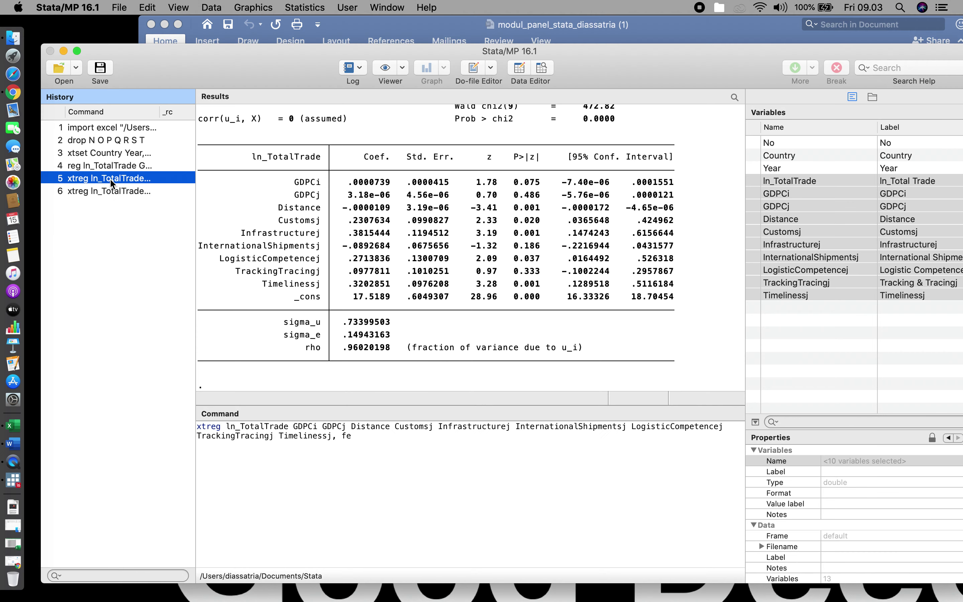
left_click(371, 442)
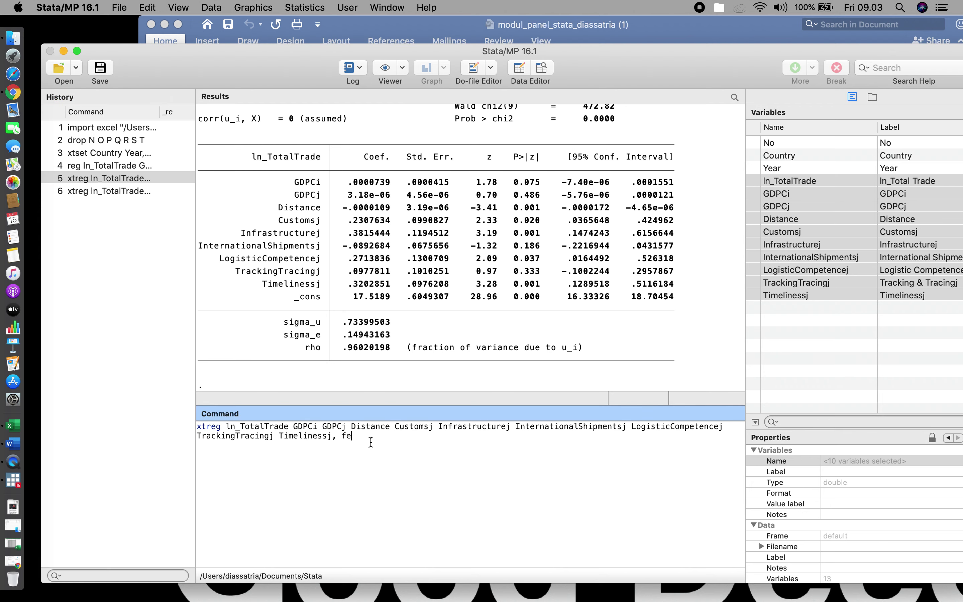
key("Return")
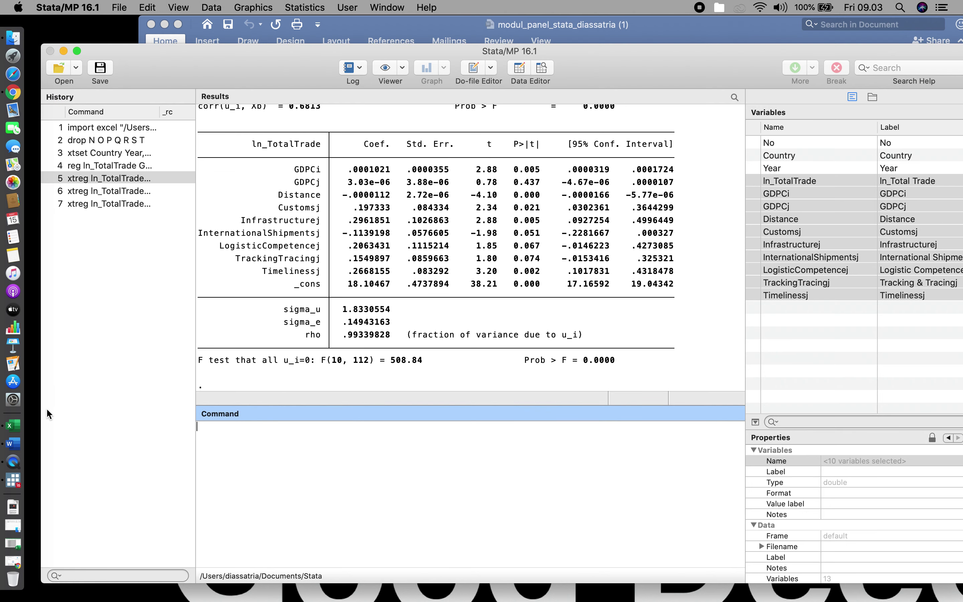
Step: Copy "estimates store fe" from the Word module and run it in Stata to store the Fixed Effect estimates
left_click(27, 449)
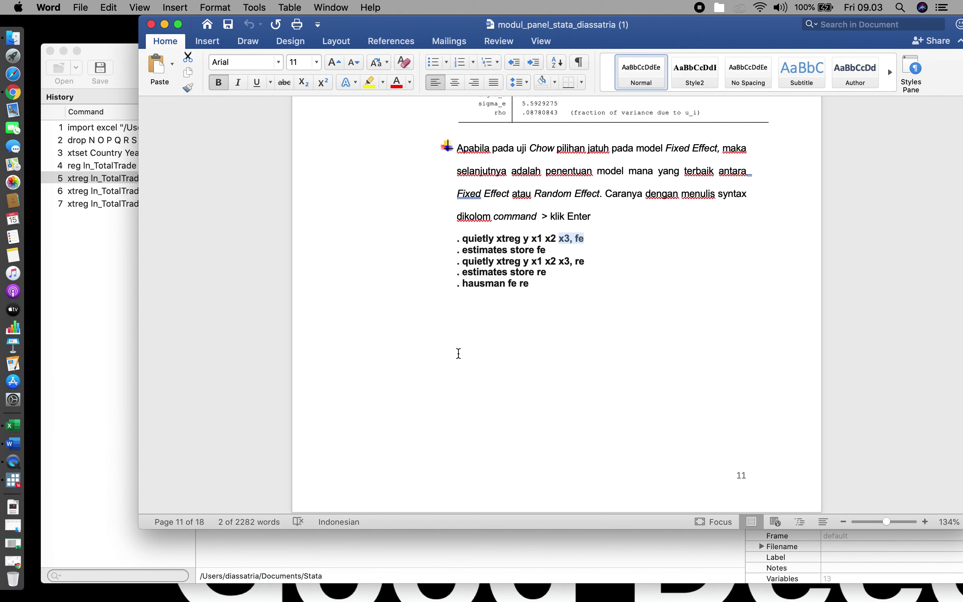
left_click_drag(461, 250, 557, 251)
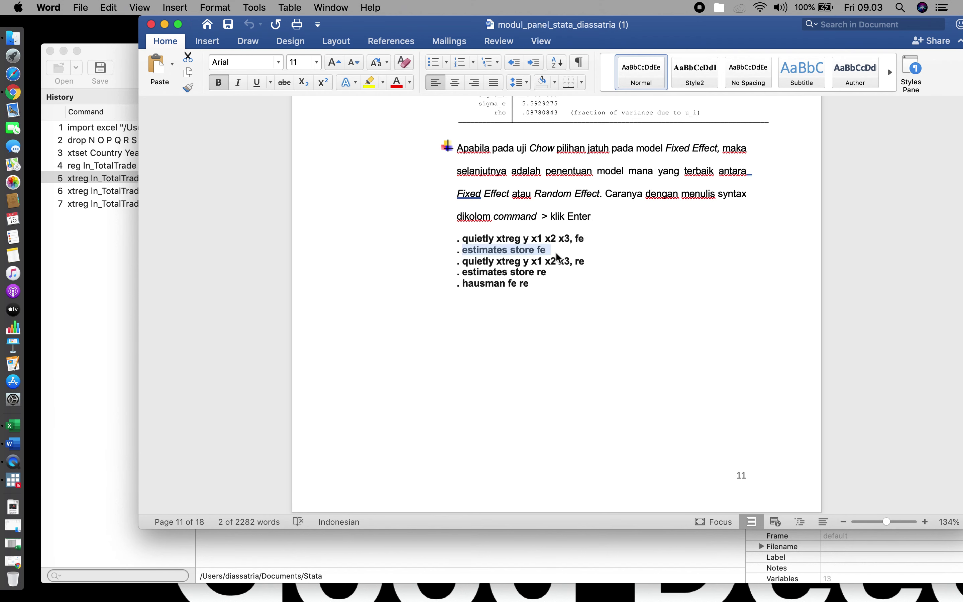
key("super+c")
left_click(474, 535)
key("super+v")
key("Return")
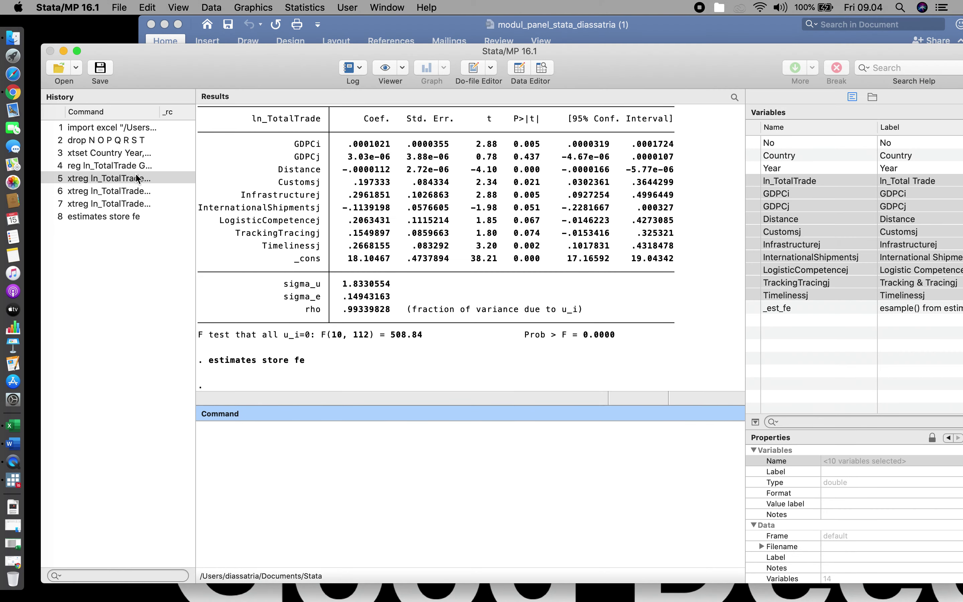
Step: Rerun the xtreg command with the re option from the history and store its results with "estimates store re"
left_click(114, 191)
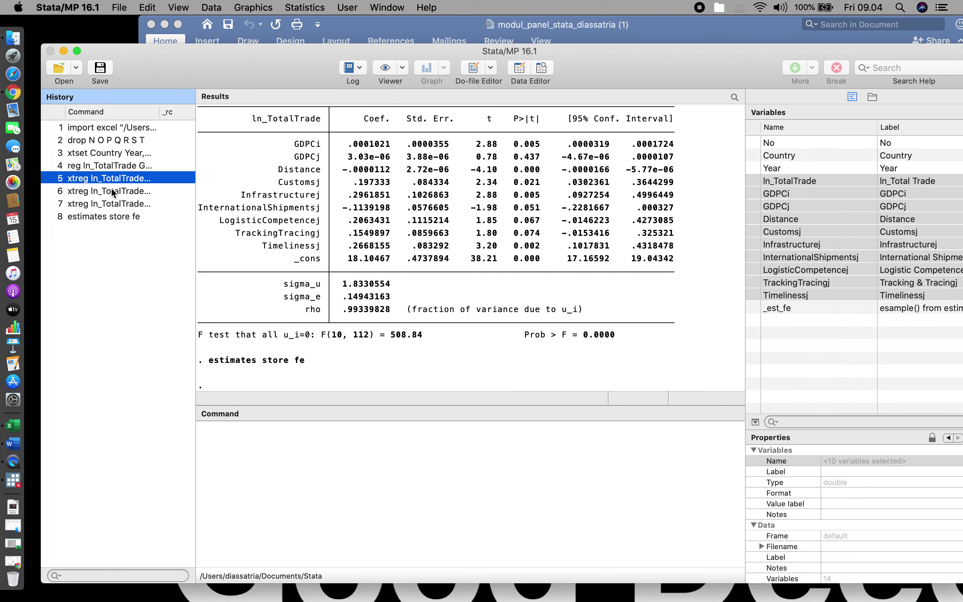
left_click(371, 443)
key("Return")
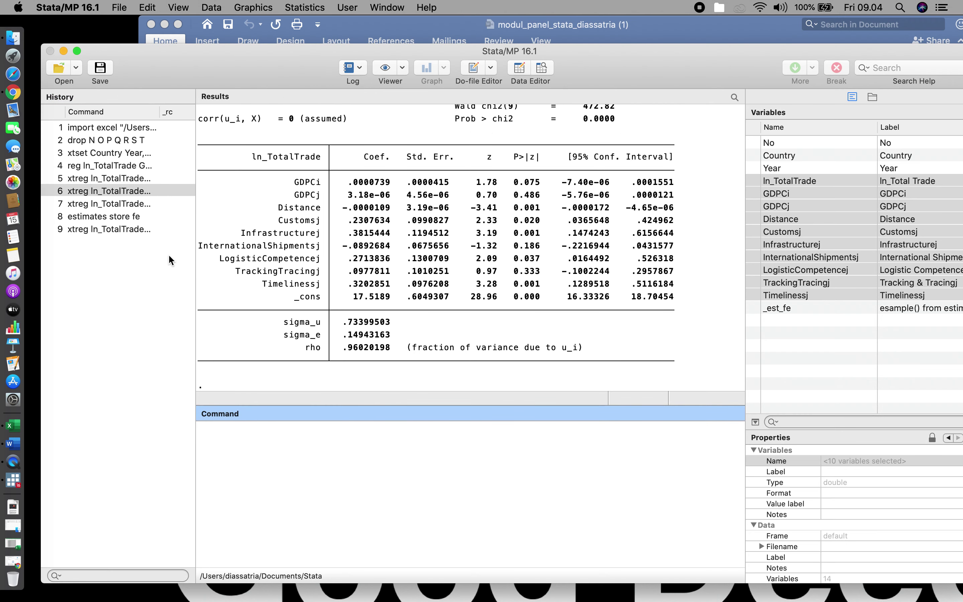
left_click(138, 218)
double_click(323, 434)
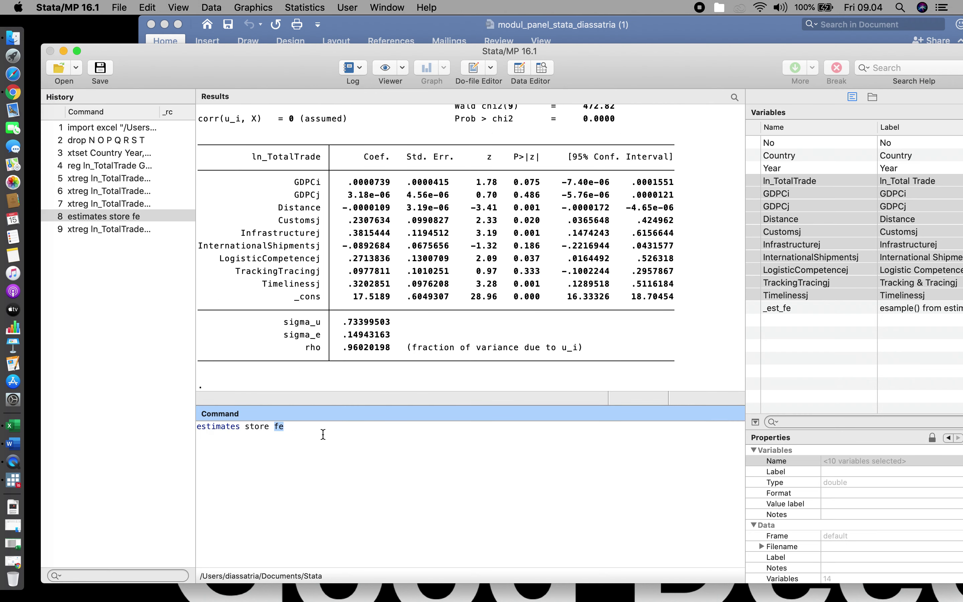
key("Return")
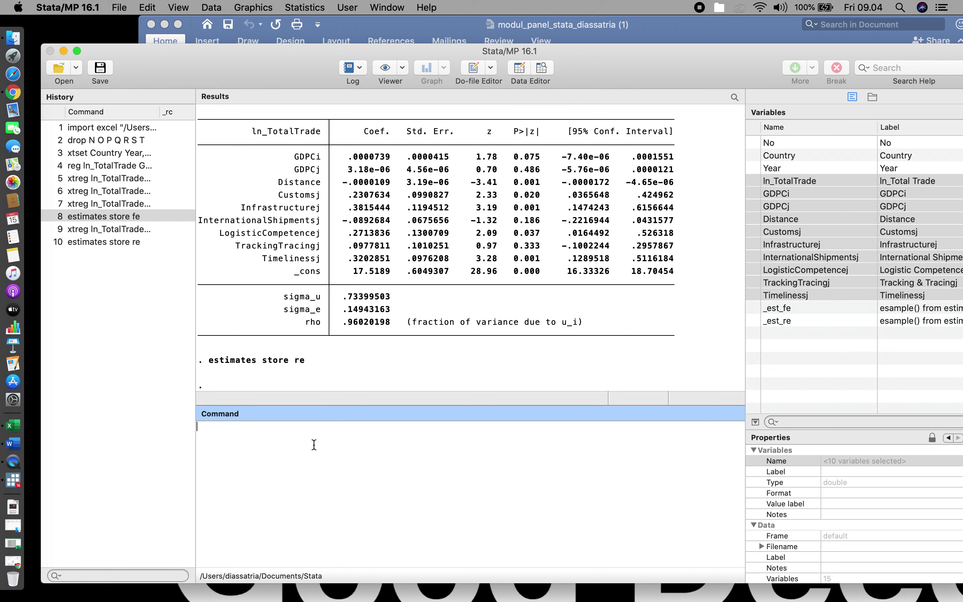
Step: Switch to the Word module and copy the Hausman test syntax "hausman fe re"
left_click(398, 25)
left_click_drag(532, 284, 462, 284)
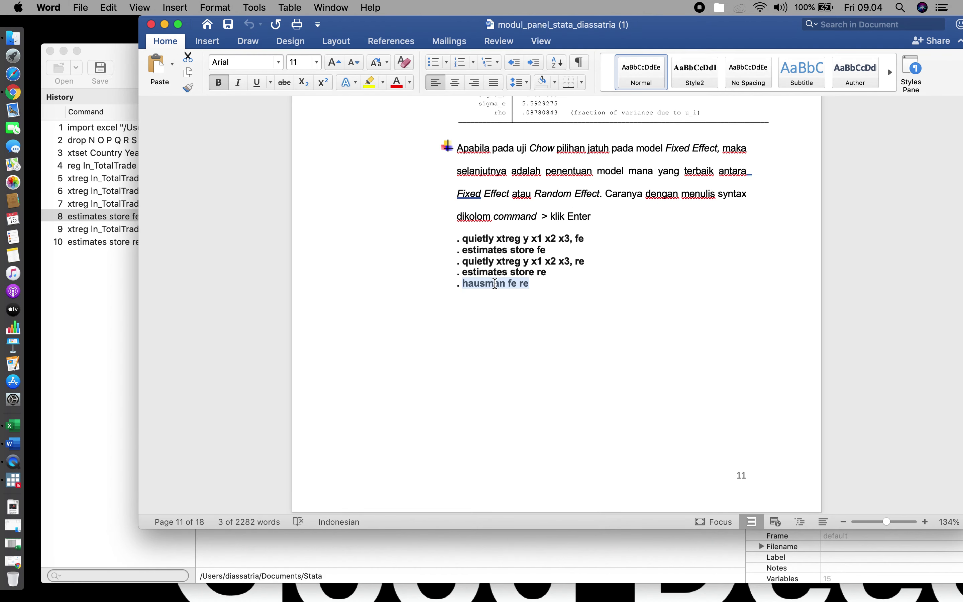
right_click(487, 283)
left_click(501, 303)
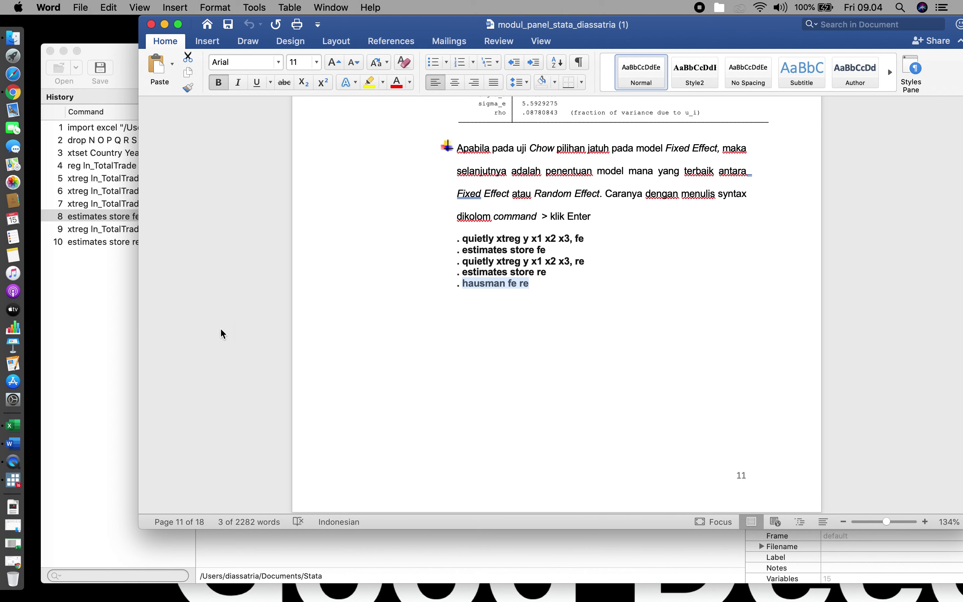
Step: Switch to Stata, paste "hausman fe re" as a new command, and run the Hausman test
left_click(63, 319)
left_click(324, 441)
key("super+a")
key("super+v")
key("Return")
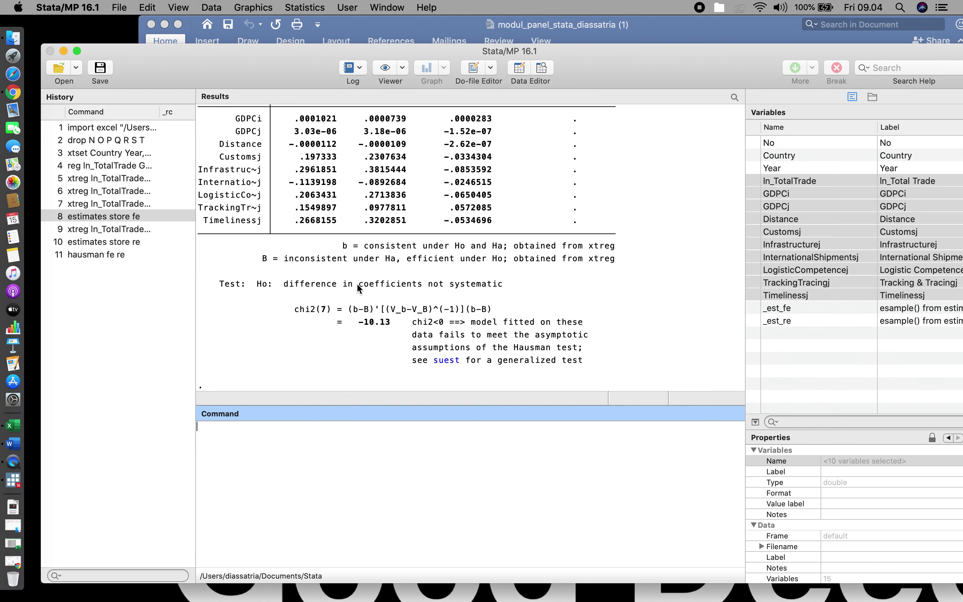
Step: Switch to the Word module and find the OLS multicollinearity test syntax, reg followed by vif, under Aplikasi 3
left_click(526, 26)
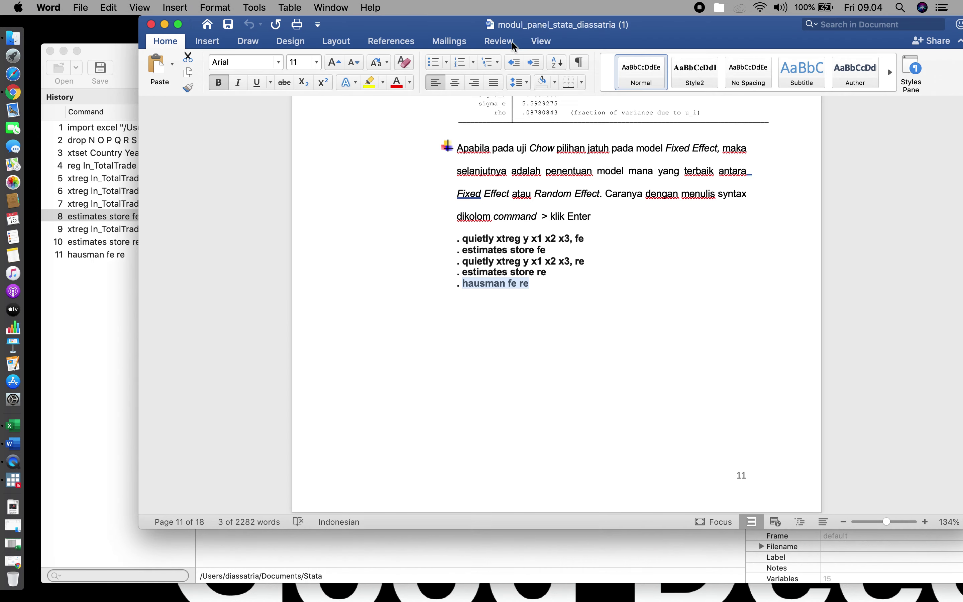
scroll(477, 291, "down", 15)
scroll(478, 295, "down", 14)
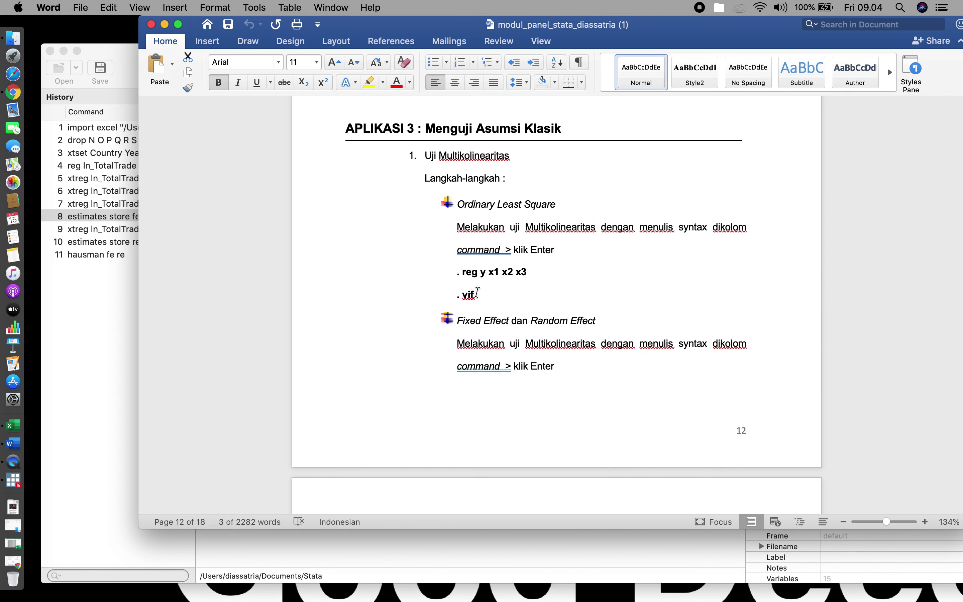
left_click(558, 274)
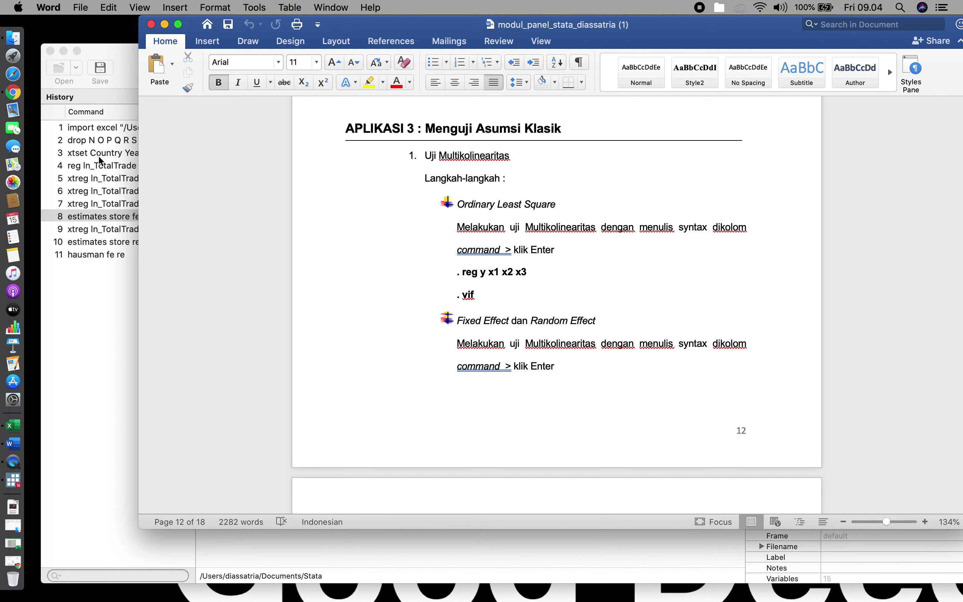
Step: Switch to Stata, rerun the OLS regression of ln_TotalTrade from the history, and run "vif" to test multicollinearity
left_click(94, 163)
left_click(95, 164)
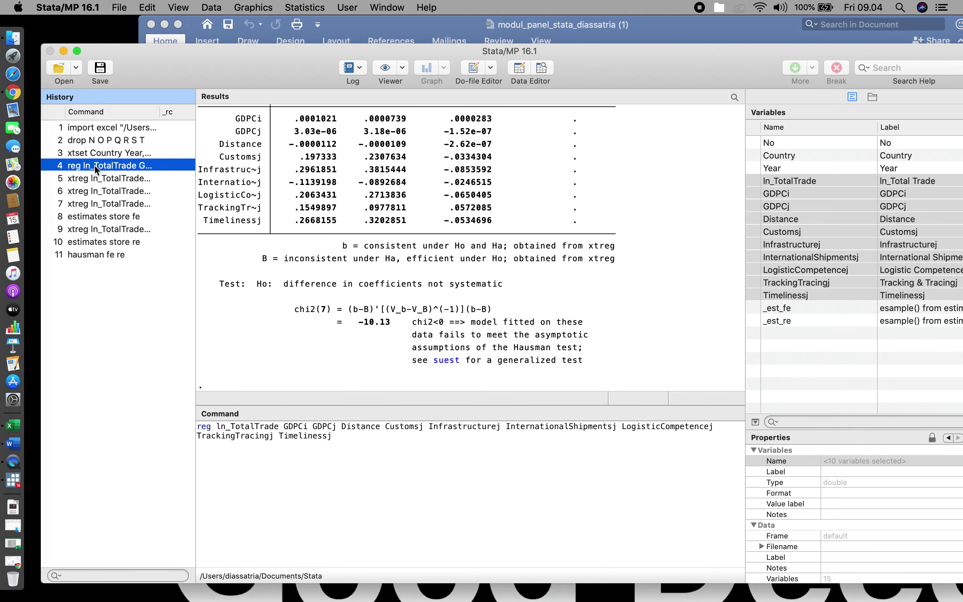
left_click(408, 429)
key("Return")
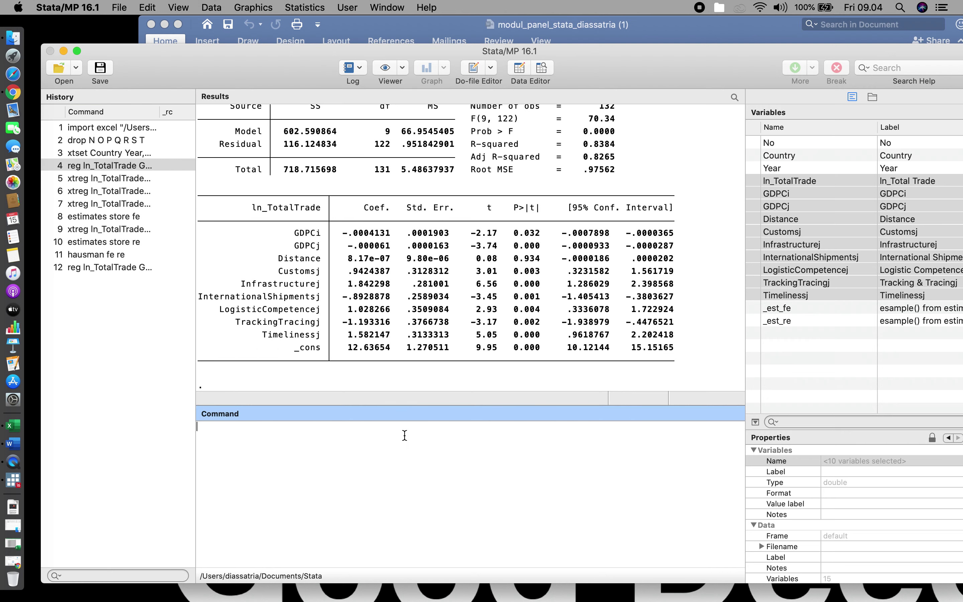
key("Return")
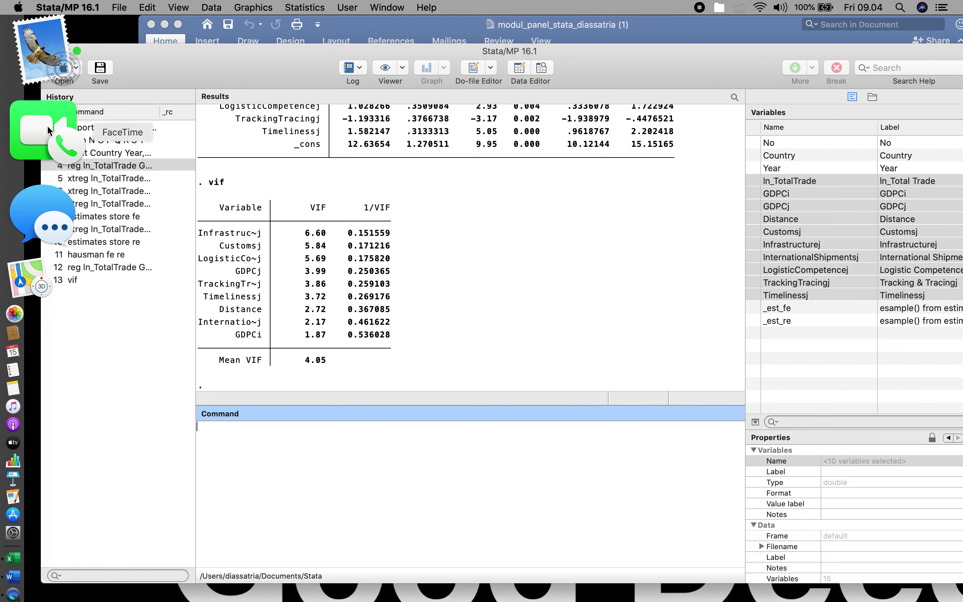
Step: Switch to the Word module and review the heteroskedasticity and autocorrelation test syntax, the Aplikasi 4 corrections and the F test section
left_click(153, 38)
scroll(585, 383, "down", 10)
scroll(583, 388, "down", 5)
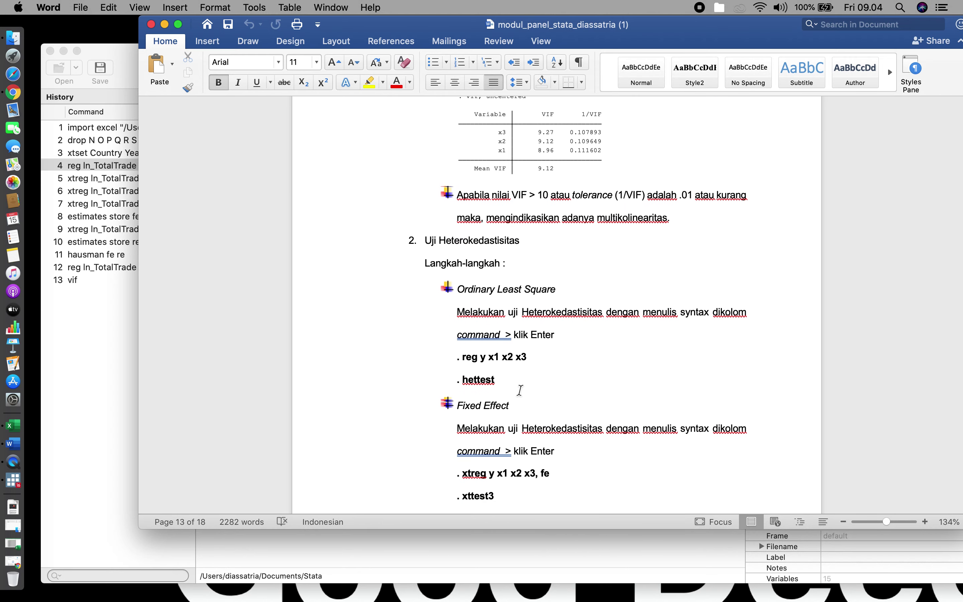
scroll(520, 390, "down", 3)
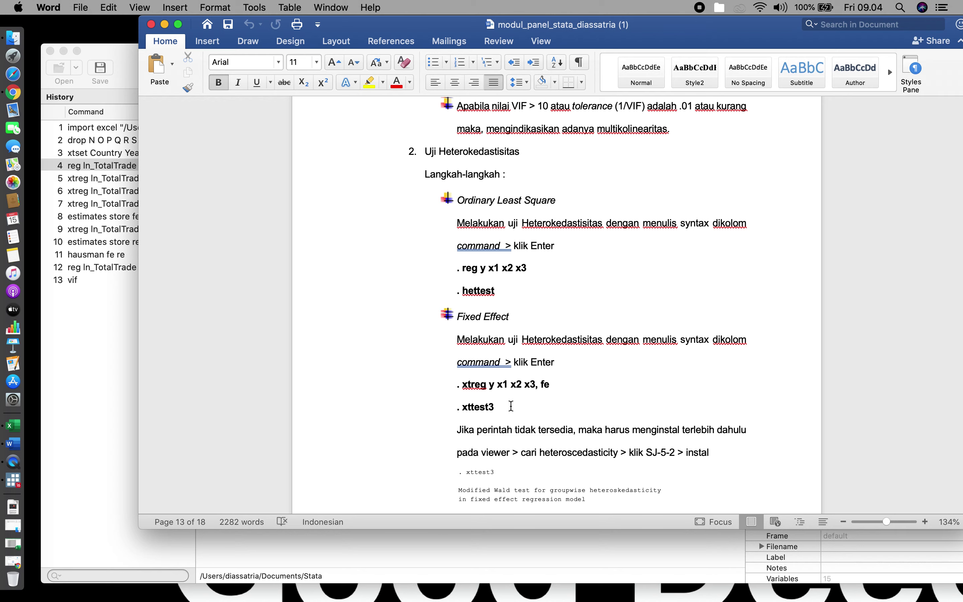
scroll(509, 408, "down", 14)
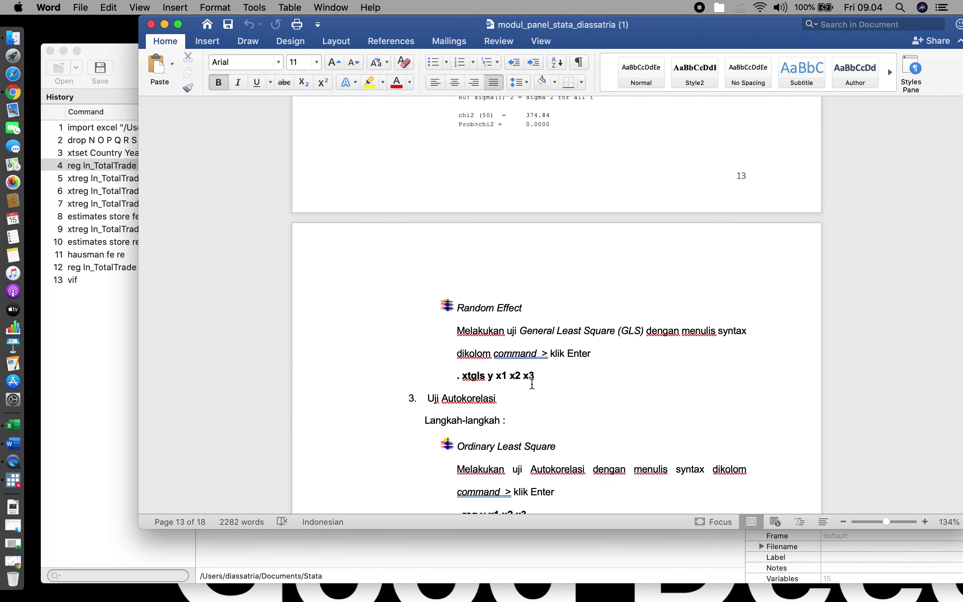
scroll(532, 384, "down", 8)
scroll(532, 384, "down", 14)
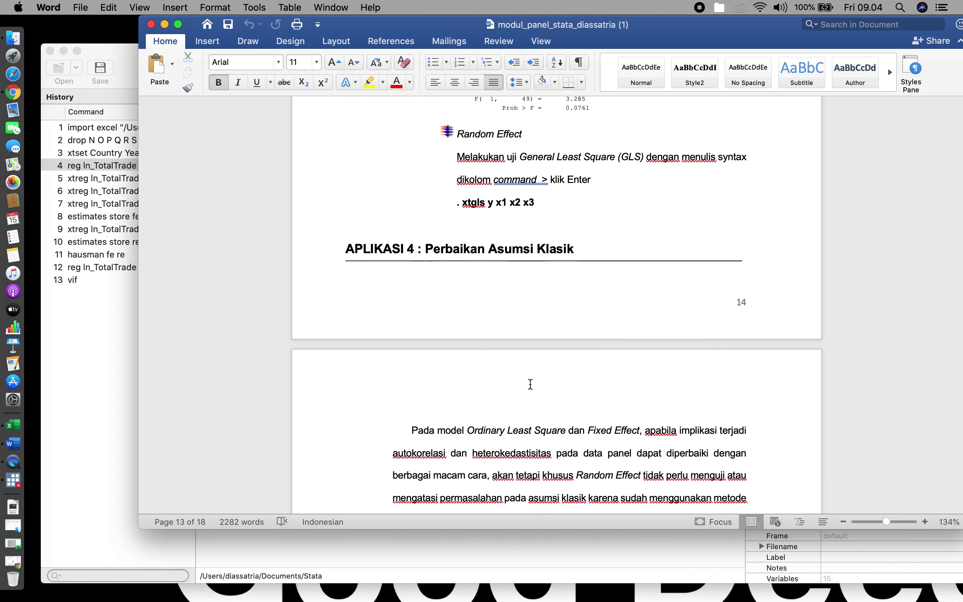
scroll(530, 384, "down", 20)
scroll(523, 388, "down", 11)
scroll(522, 386, "down", 20)
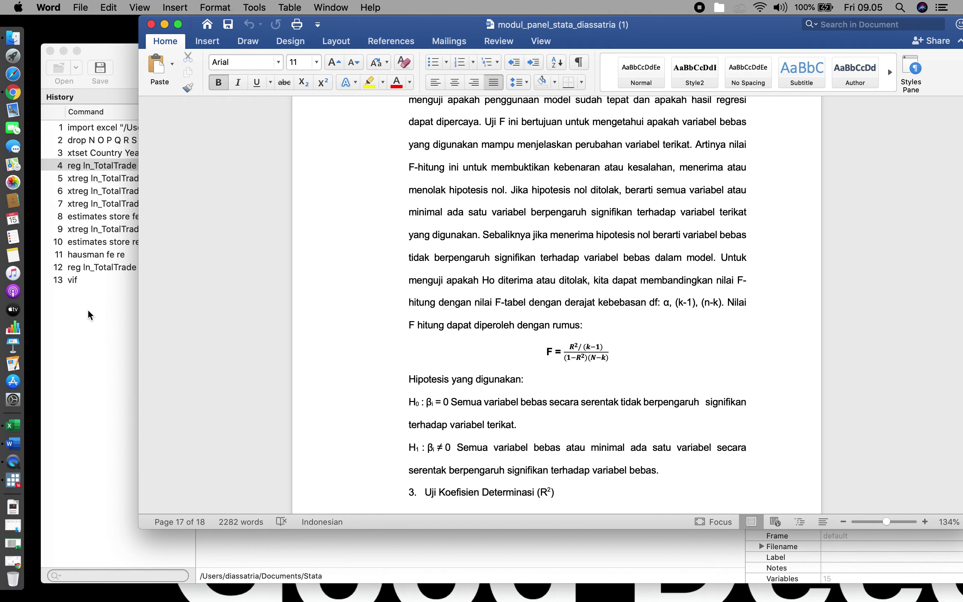
left_click(88, 310)
triple_click(346, 440)
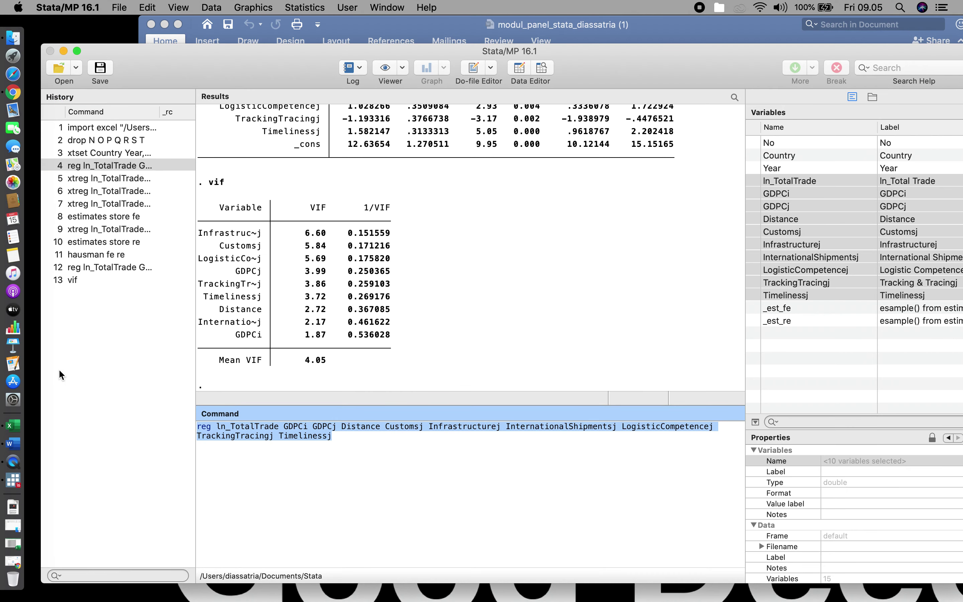
key("BackSpace")
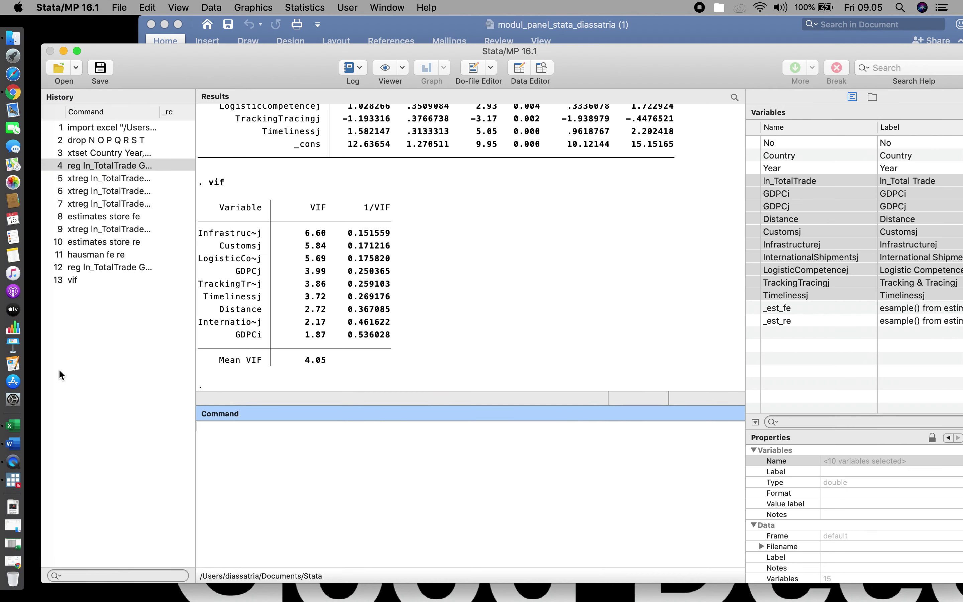
Step: Switch to Chrome and view the Stata panel data syntax list on the Belajar STATA – SYNTAX Panel Data page
left_click(21, 97)
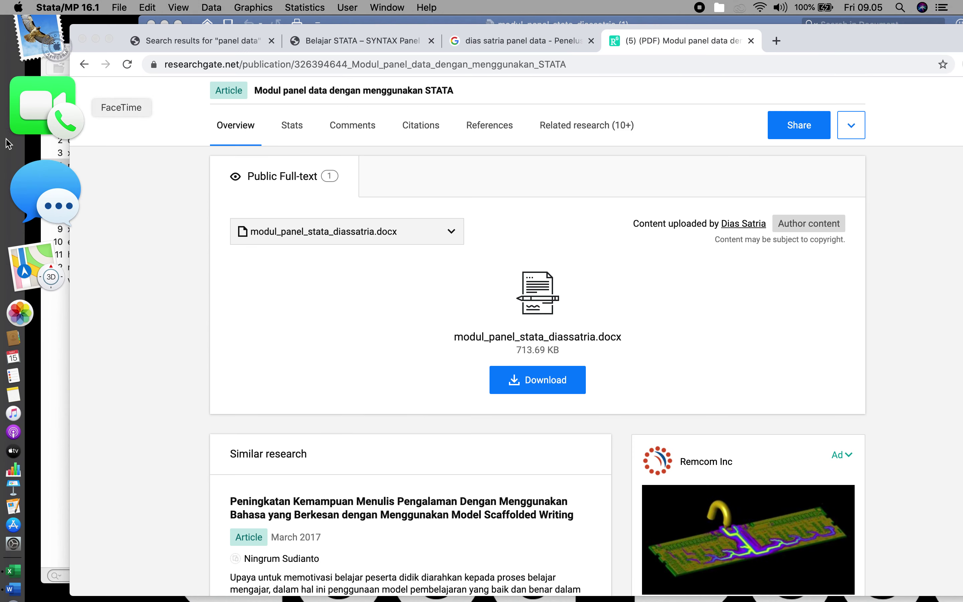
left_click(314, 41)
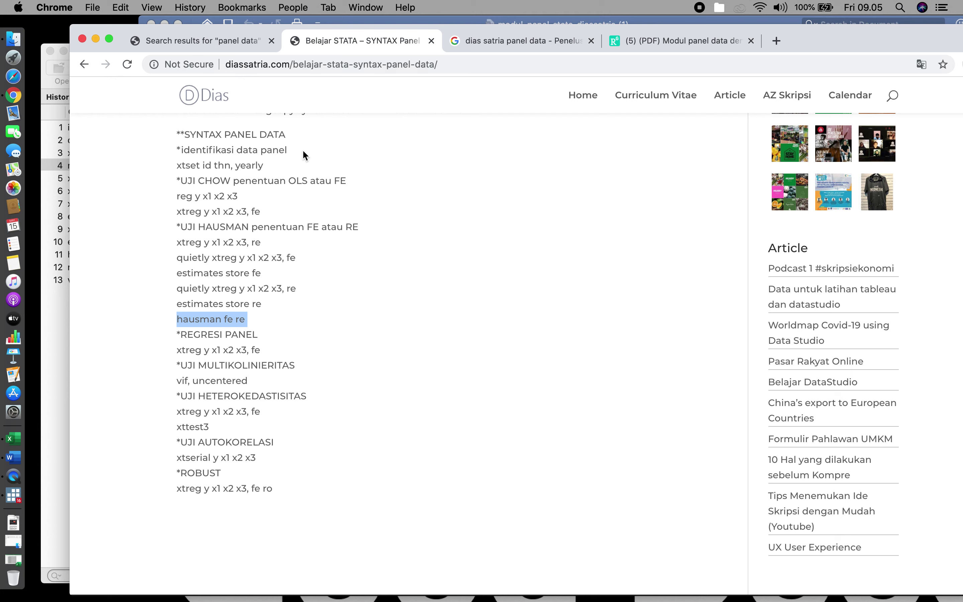
scroll(305, 167, "up", 1)
Step: From the "panel data" search results, open the article Pertanyaan Seputar Model Panel Data (Q and A) and read through its questions
left_click(208, 41)
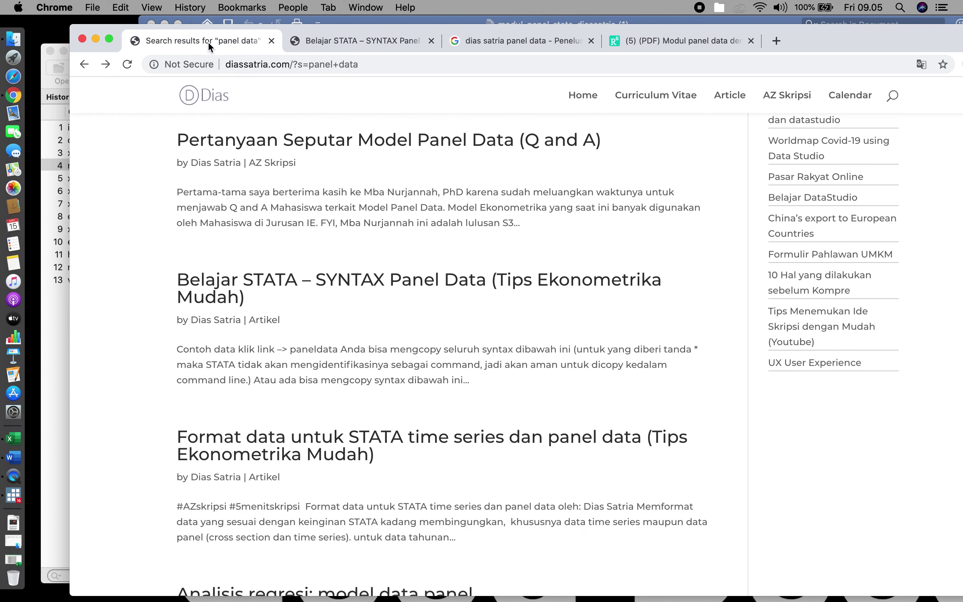
scroll(488, 148, "down", 1)
left_click(487, 148)
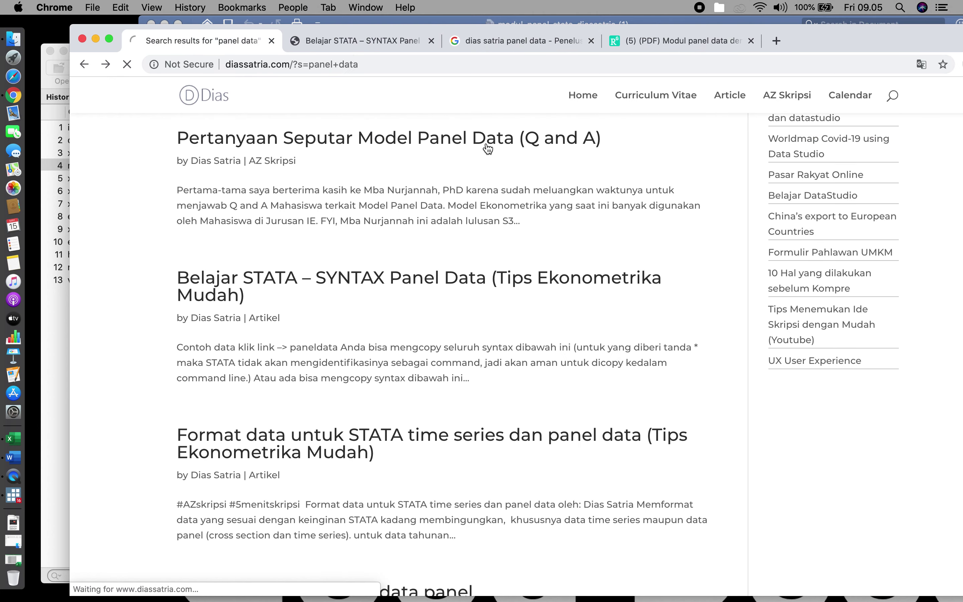
scroll(506, 254, "down", 5)
scroll(509, 263, "down", 7)
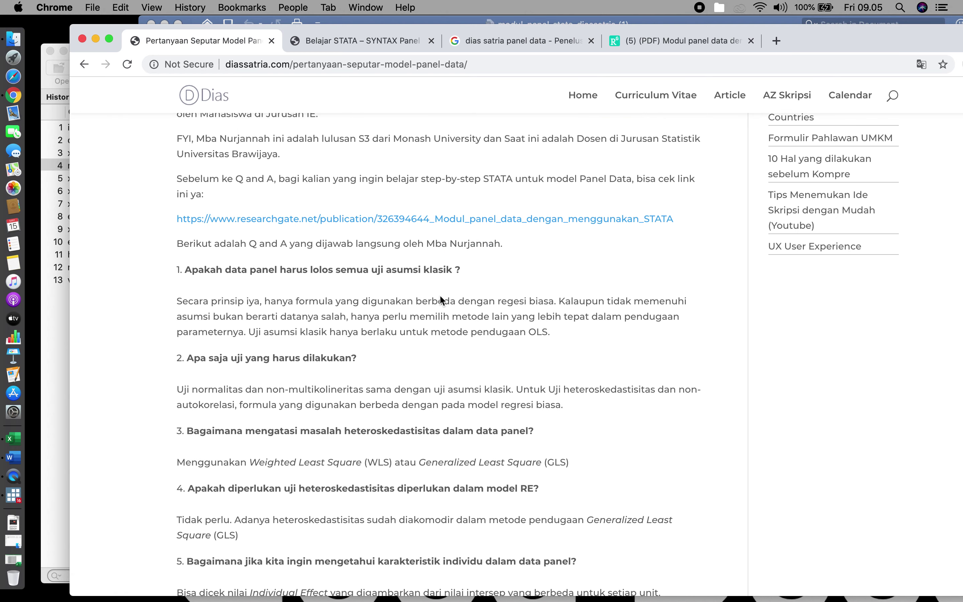
scroll(440, 295, "down", 5)
scroll(432, 307, "down", 6)
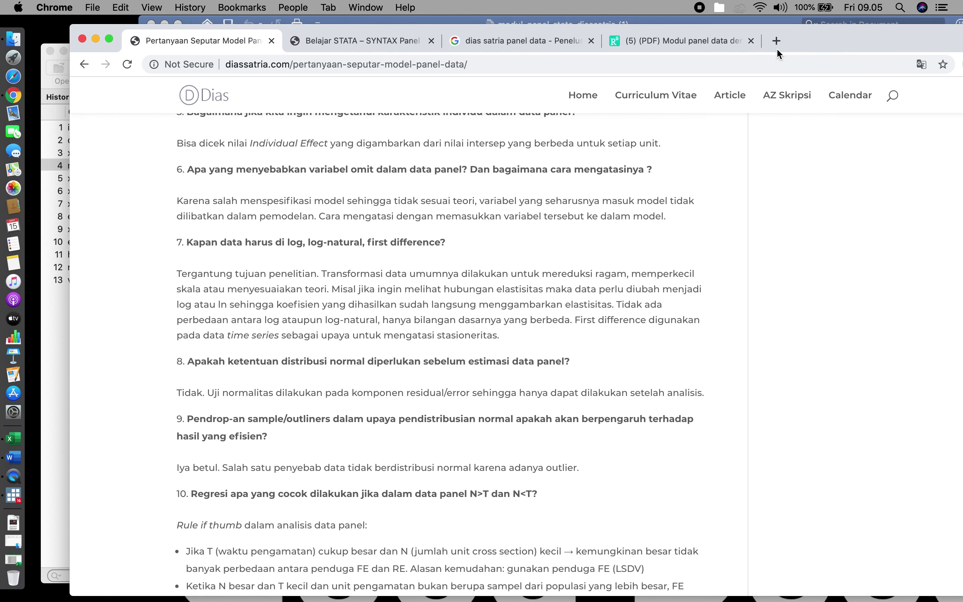
Step: Search Google for "ats ucla stata" in a new browser tab
left_click(782, 42)
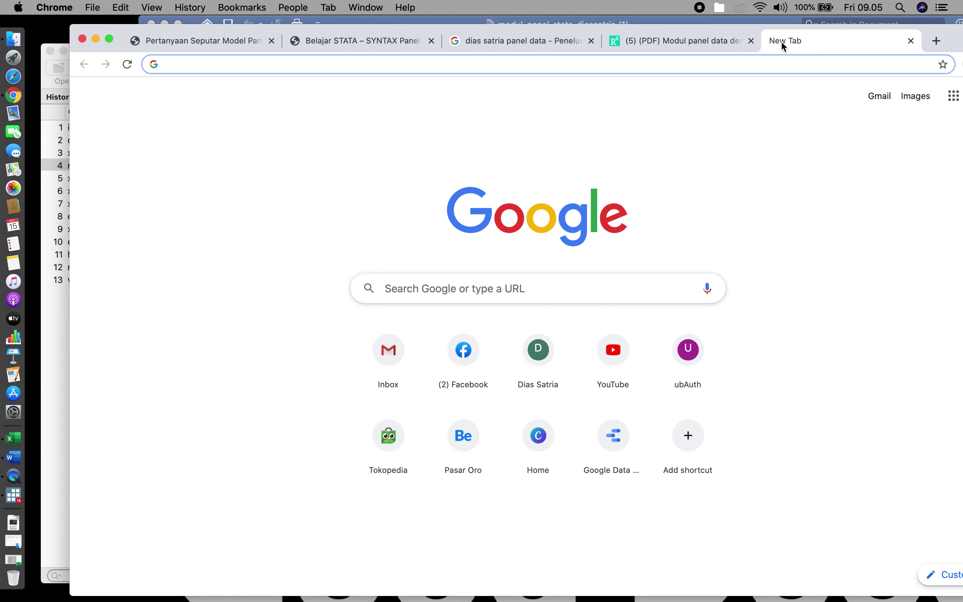
type("ats ucla ")
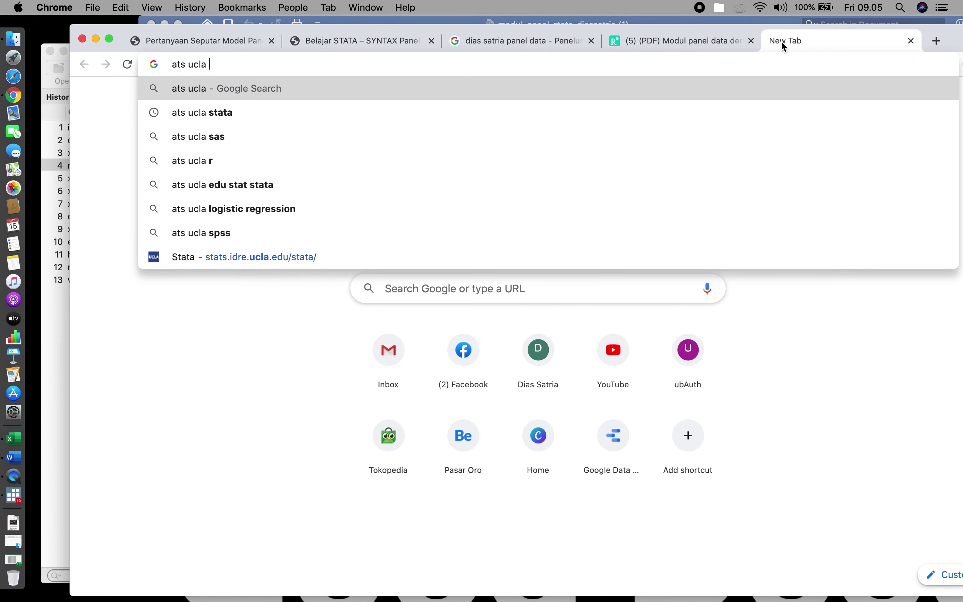
type("statat")
key("Return")
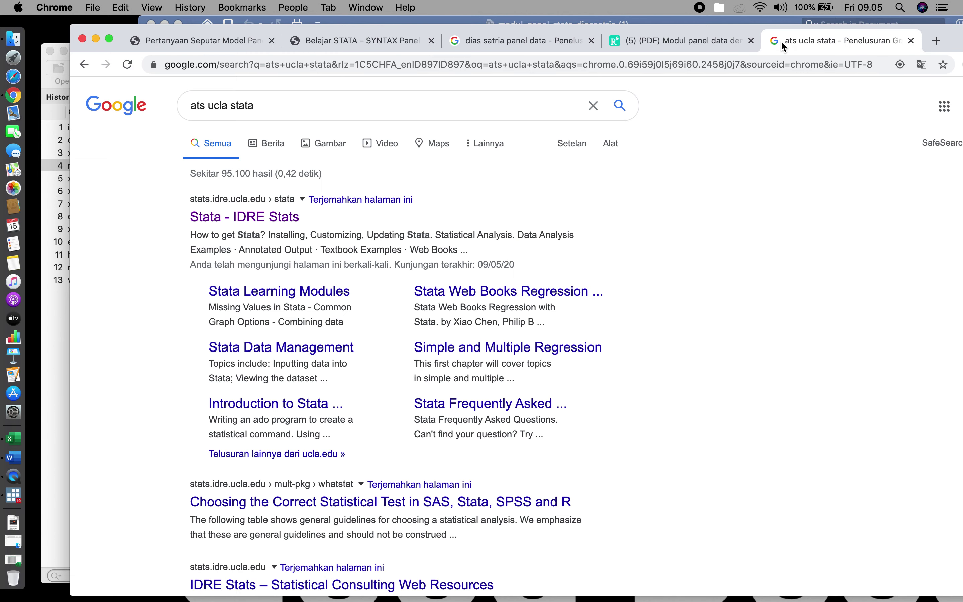